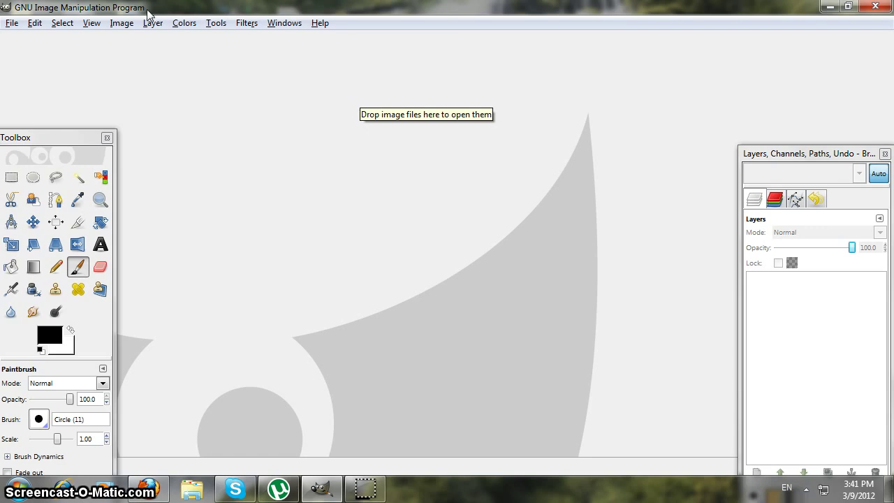
Step: Open GIMP's File menu to begin loading an image
click(13, 23)
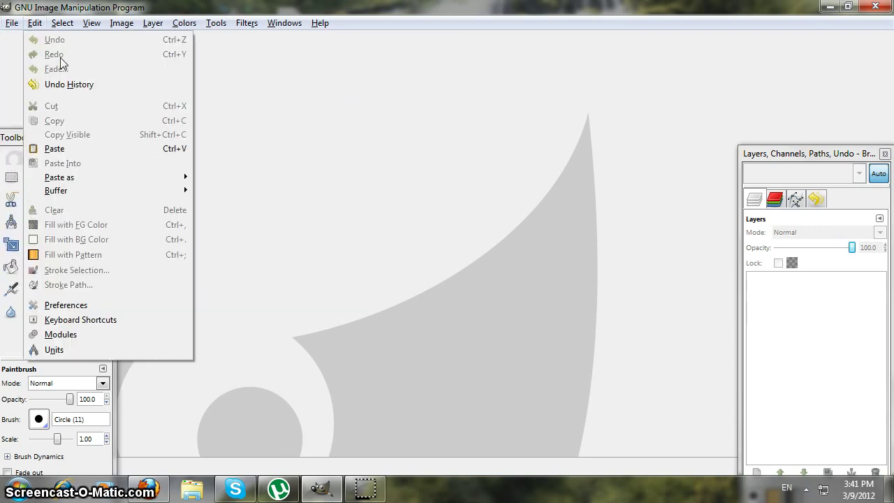
Step: Open IMG_2548.JPG from the Rem folder on the Desktop
click(40, 73)
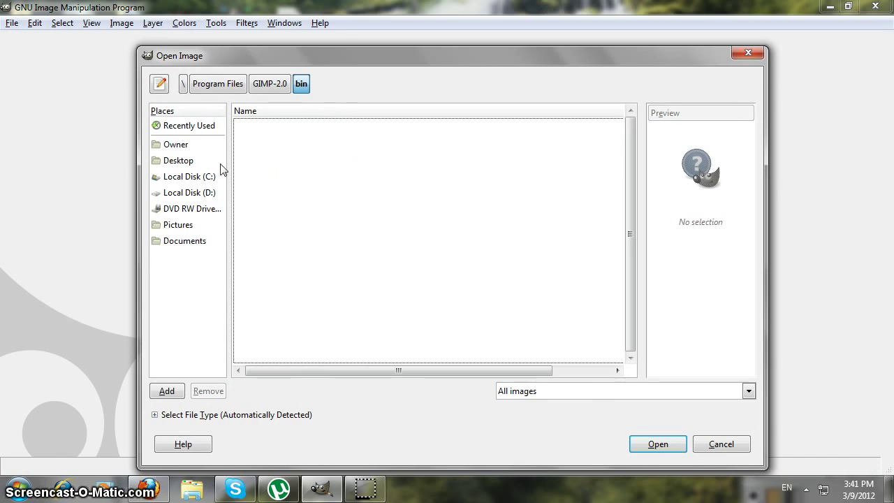
click(178, 162)
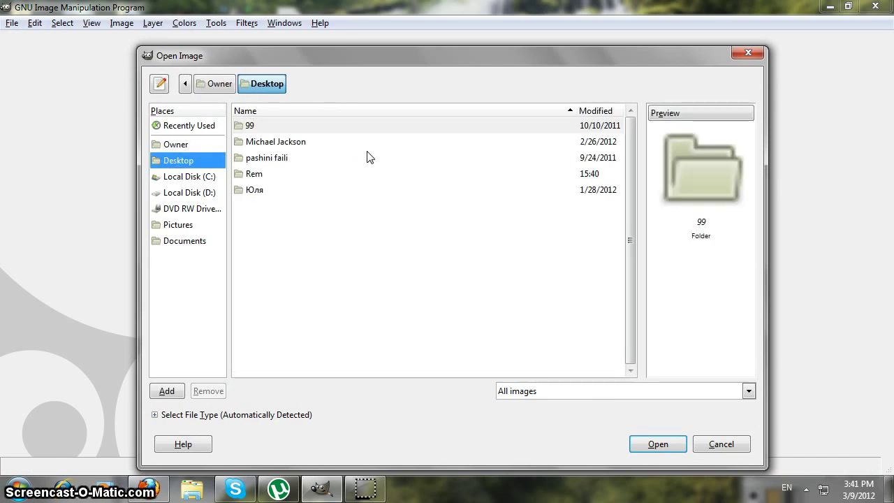
double_click(255, 174)
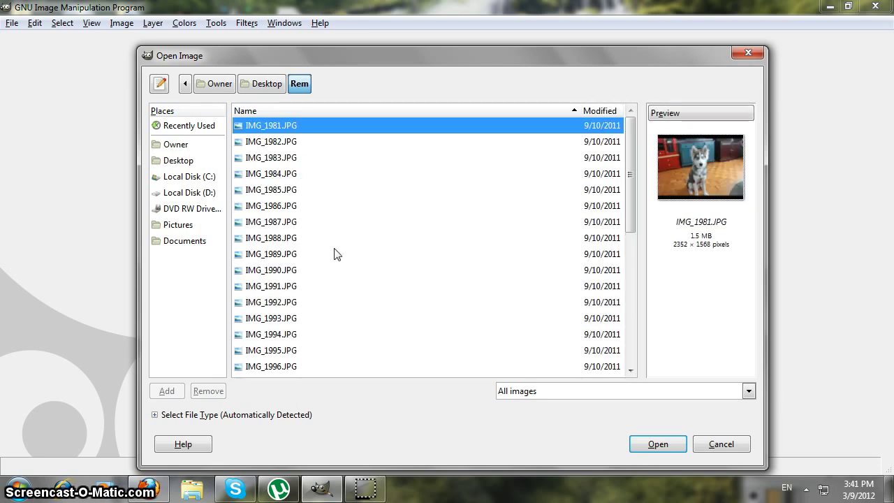
scroll(334, 254, down, 7)
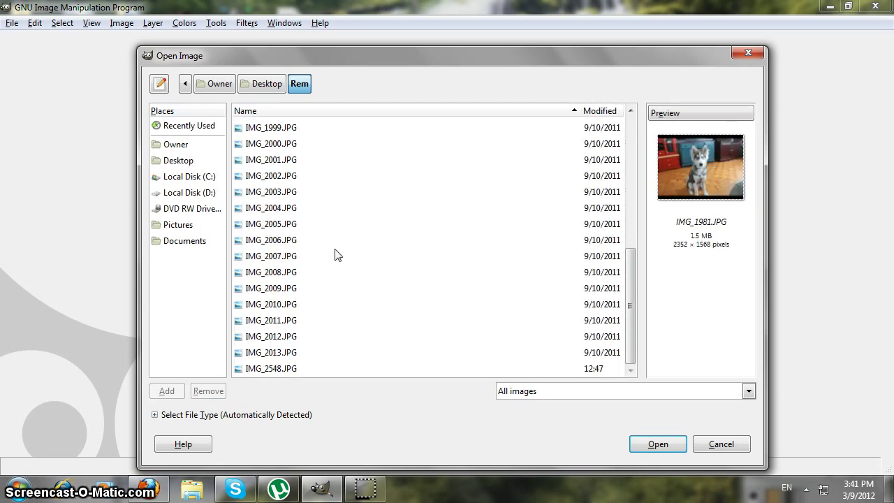
click(274, 369)
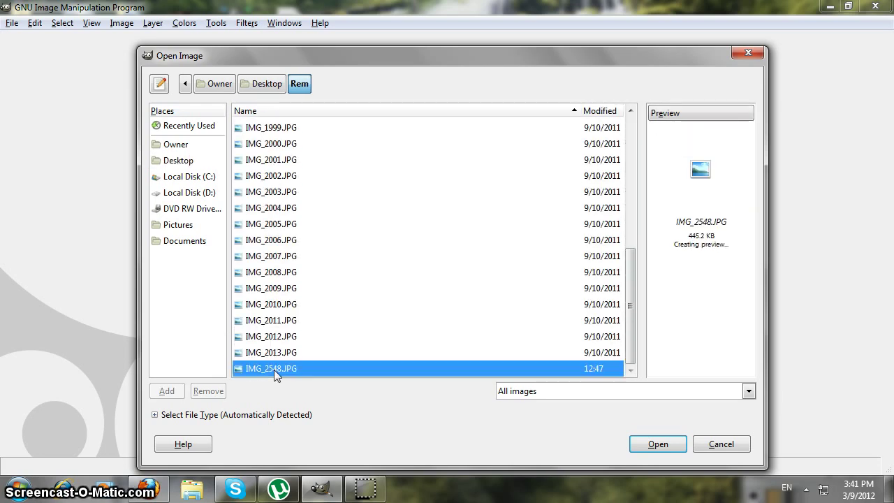
click(657, 445)
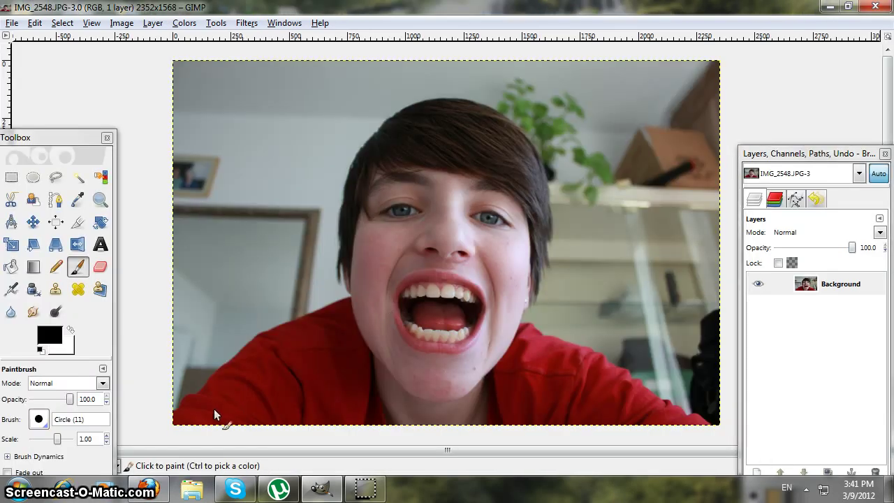
Step: Move the Toolbox off the photo and zoom the image to 400 %
drag(58, 144, 811, 75)
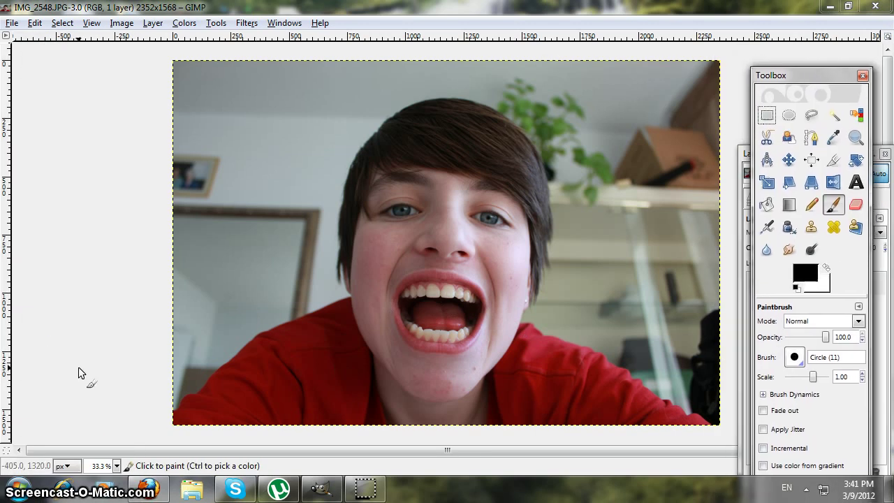
click(118, 465)
click(117, 466)
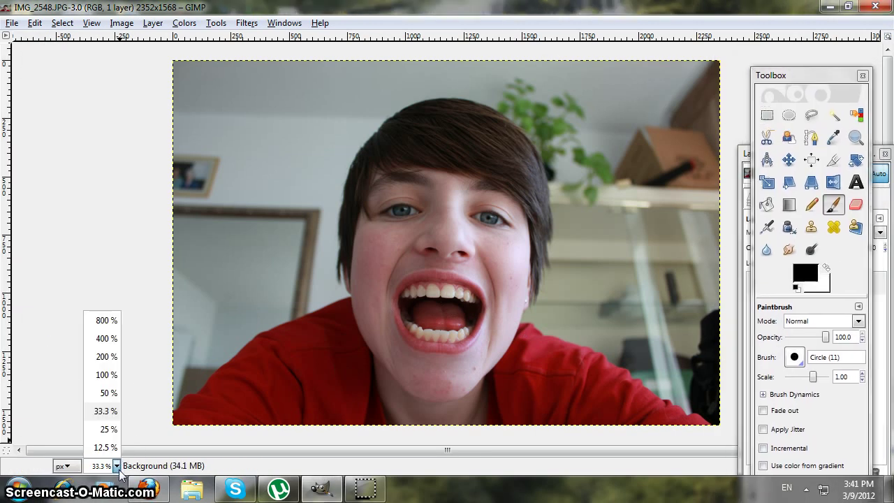
click(103, 338)
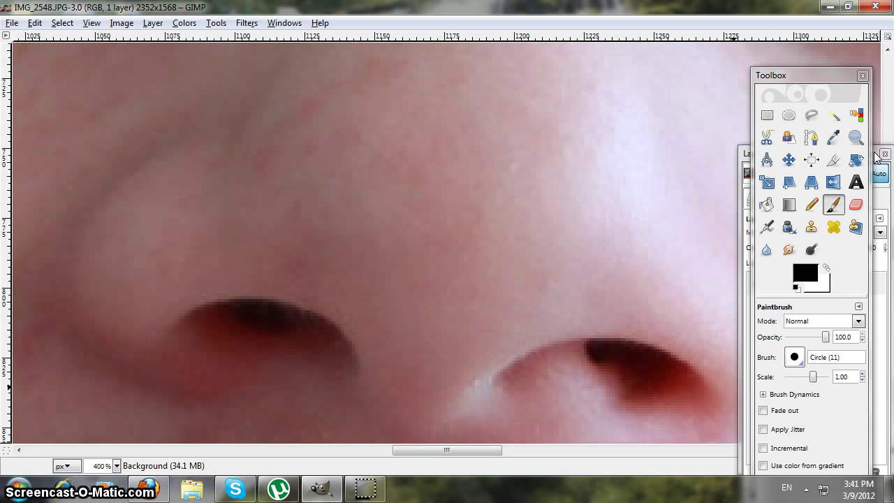
Step: Rearrange the docks so the left eye and the full tool set are visible
drag(878, 158, 855, 160)
drag(888, 243, 888, 213)
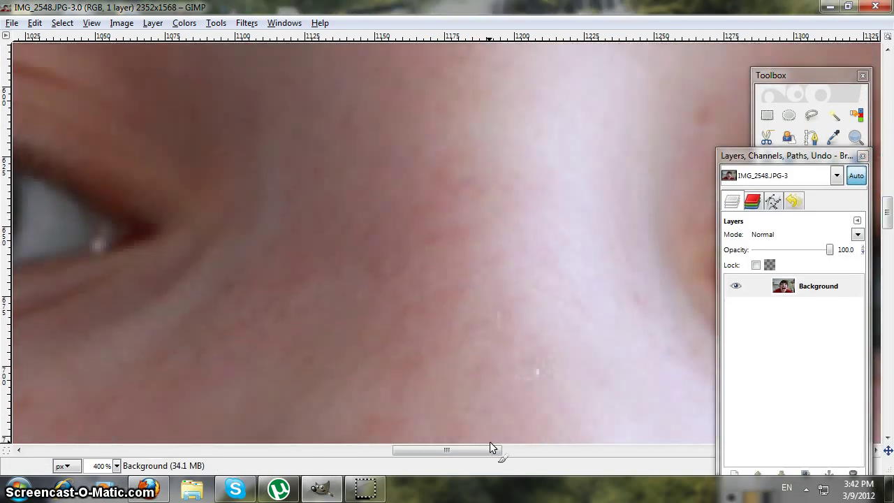
drag(489, 449, 418, 449)
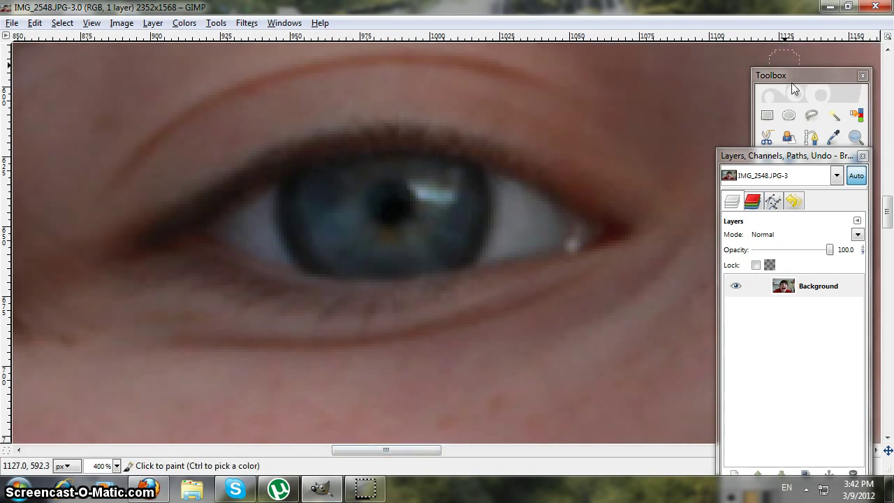
drag(774, 158, 206, 14)
click(702, 108)
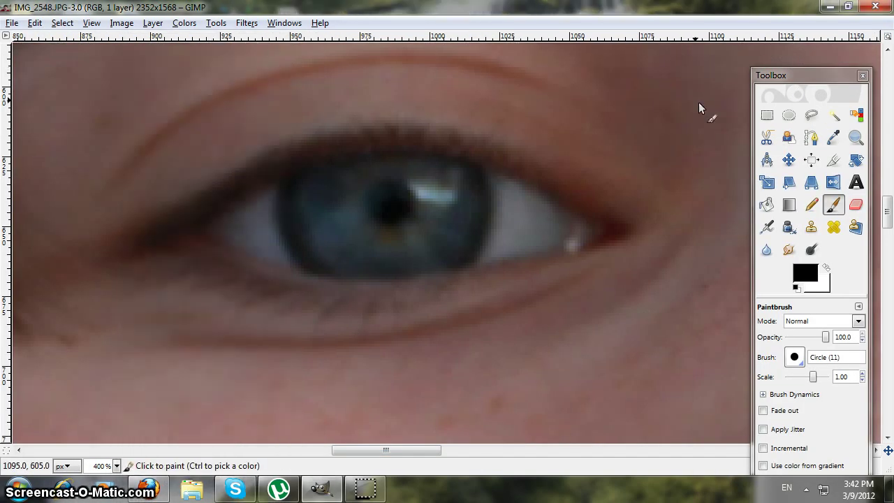
Step: Trace a closed Free Select polygon around the left eye along both eyelids
click(810, 118)
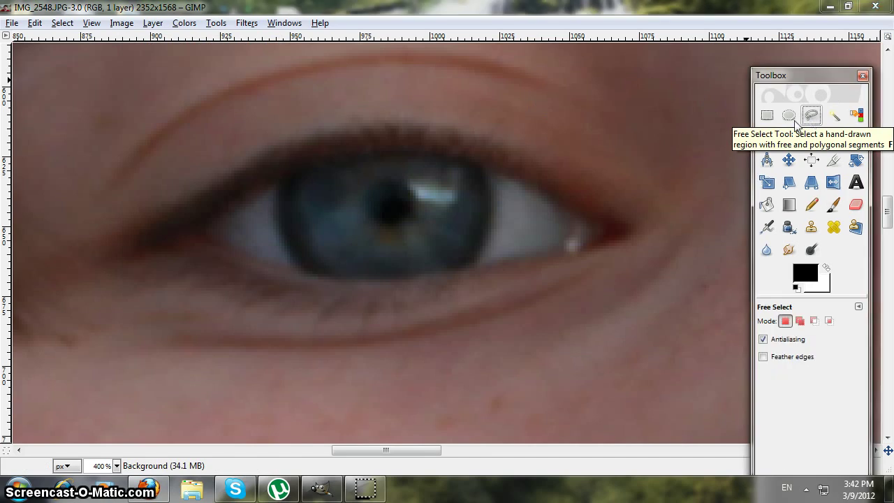
click(184, 238)
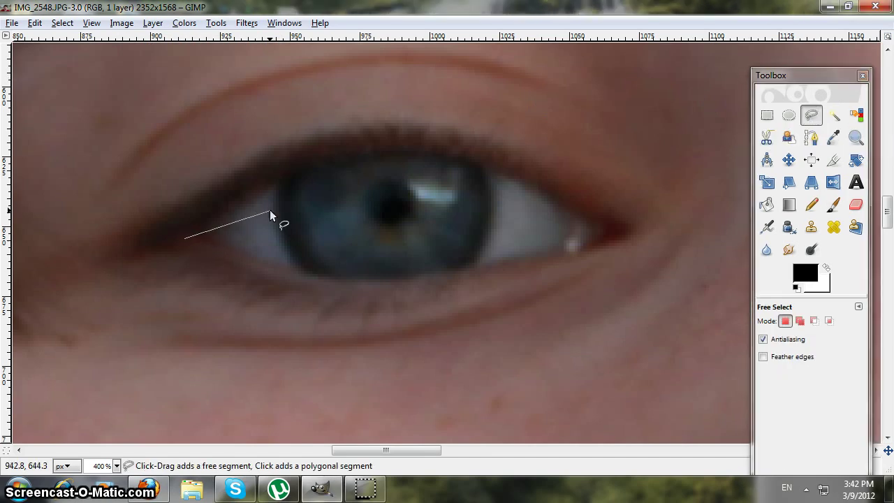
click(317, 163)
click(369, 152)
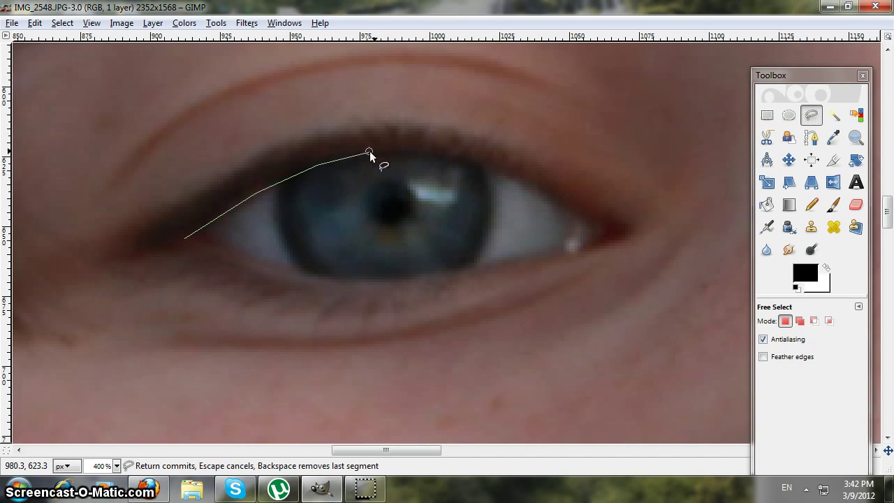
click(457, 155)
click(525, 177)
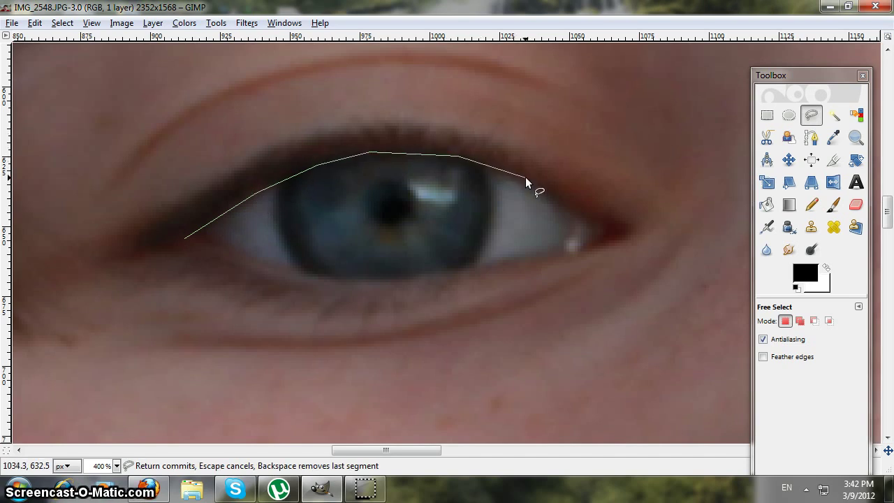
click(634, 233)
click(562, 257)
click(373, 280)
click(299, 272)
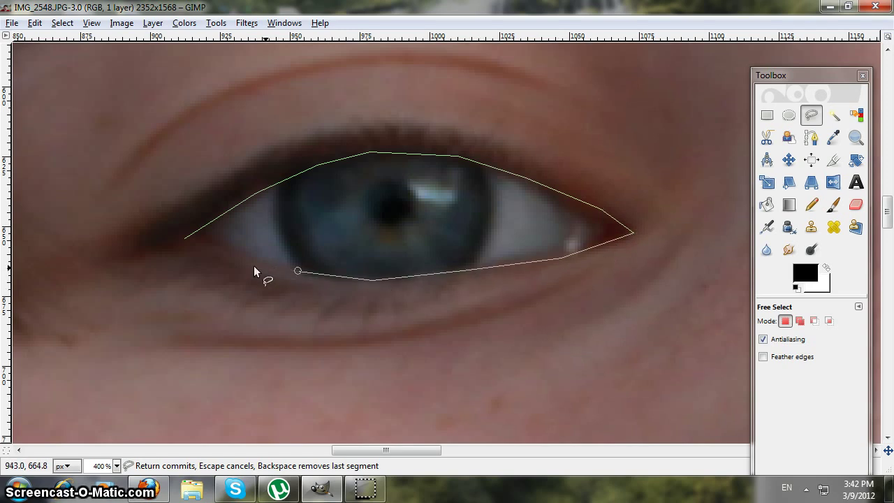
click(185, 238)
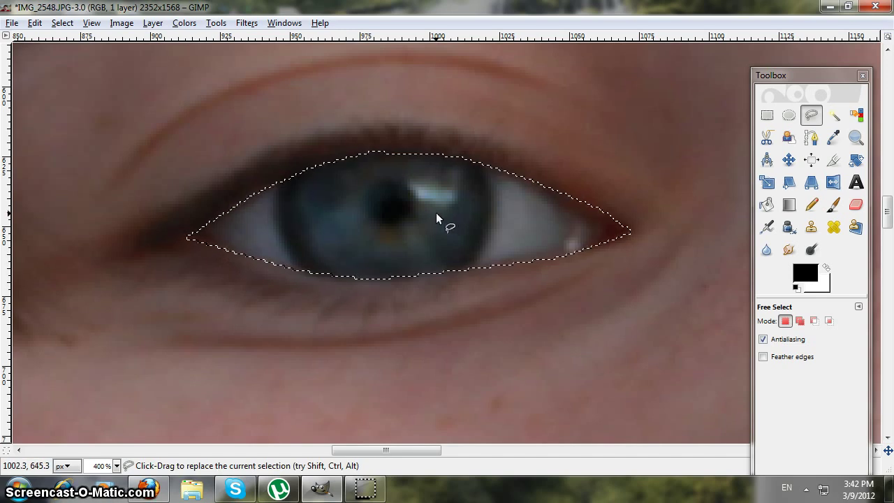
Step: Colorize the eye selection with hue 0, saturation 0 and lightness -100
right_click(417, 202)
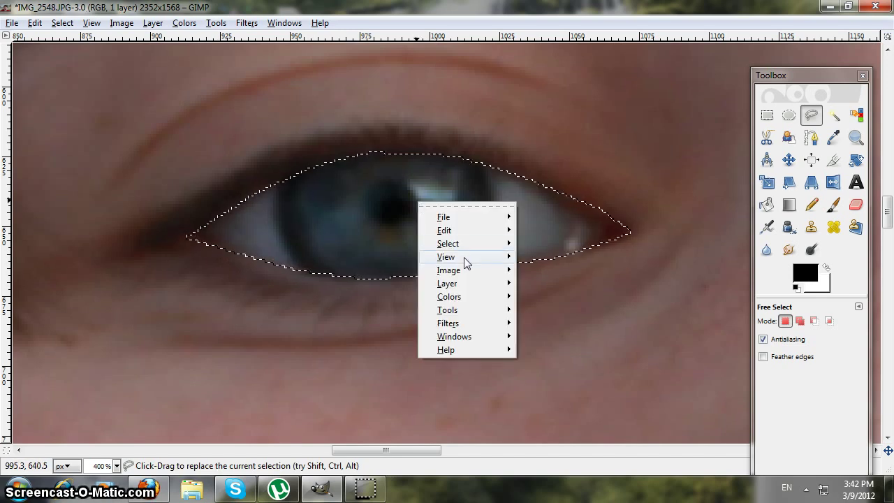
mouse_move(468, 297)
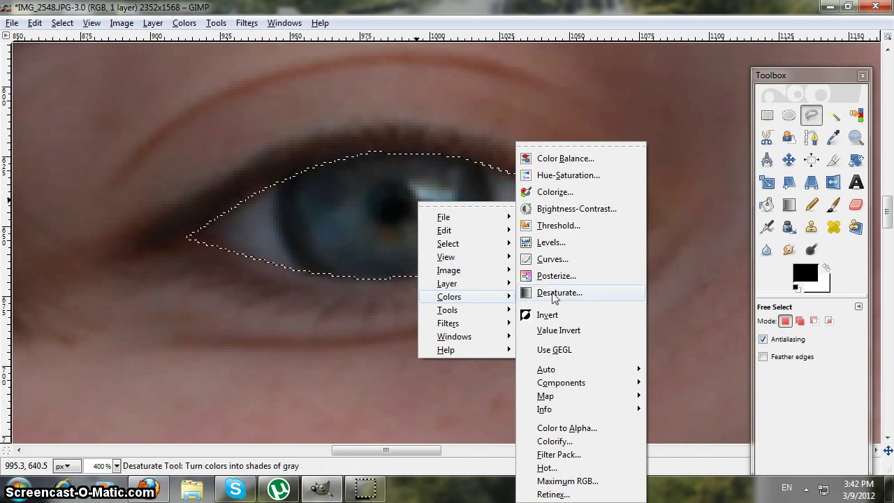
click(570, 190)
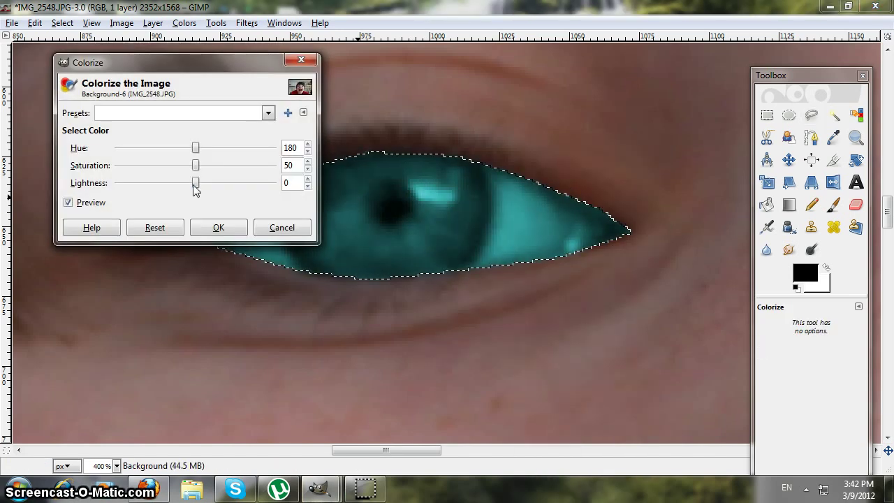
drag(195, 183, 12, 181)
drag(196, 165, 46, 175)
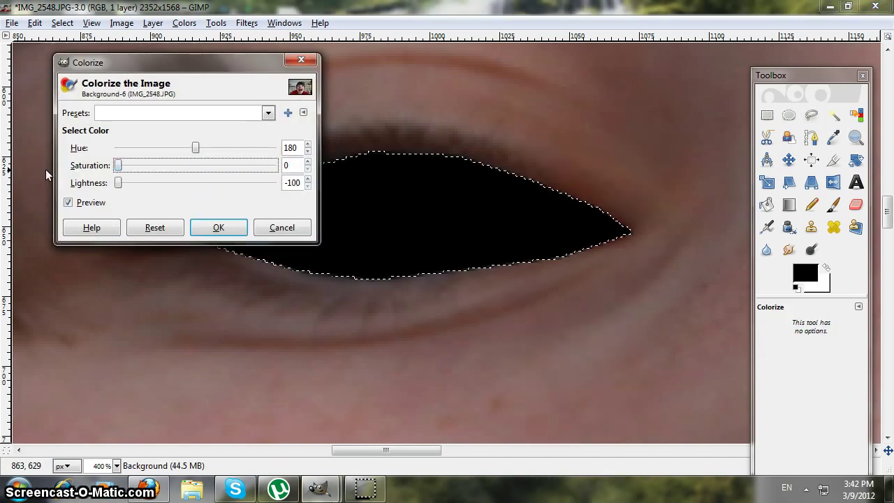
drag(197, 148, 119, 149)
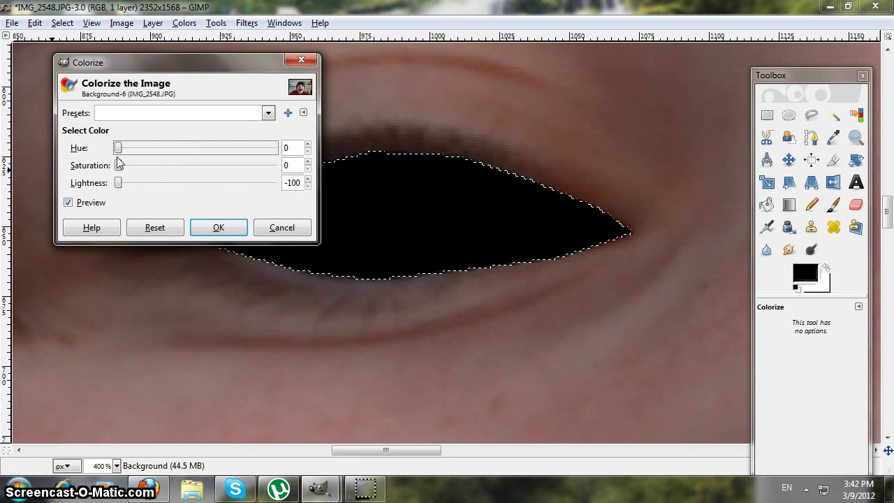
click(220, 227)
Step: Deselect everything with Select > None
right_click(439, 208)
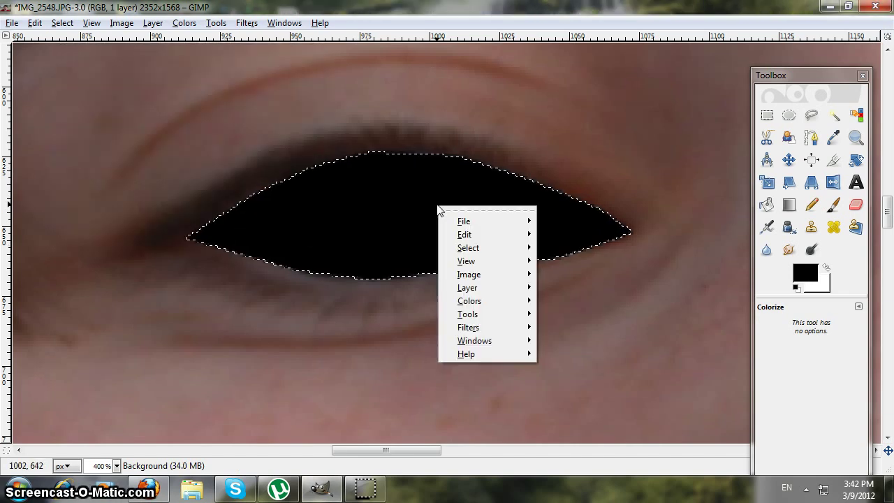
mouse_move(483, 247)
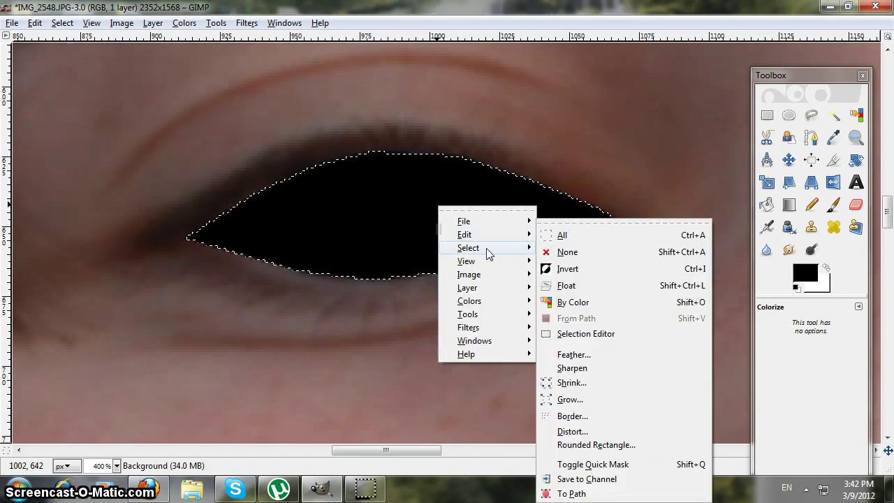
click(571, 252)
Step: Scroll to the other eye and outline its upper eyelid with Free Select
scroll(417, 450, right, 1)
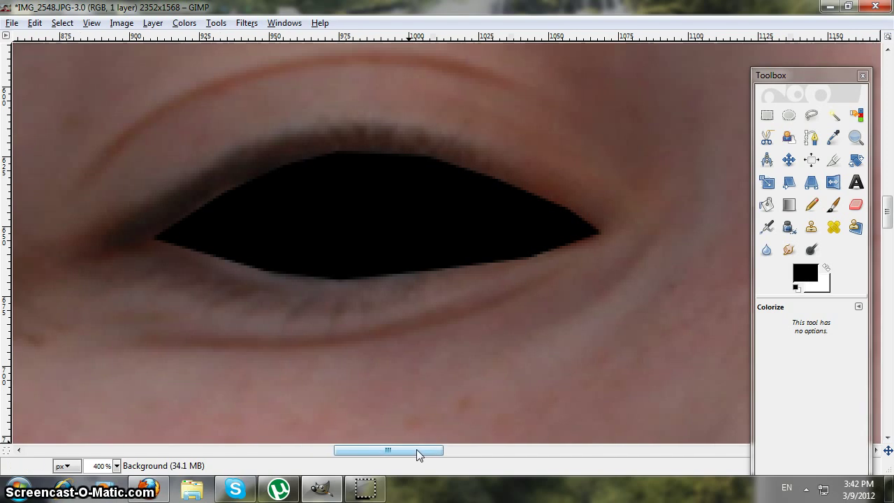
drag(416, 451, 558, 446)
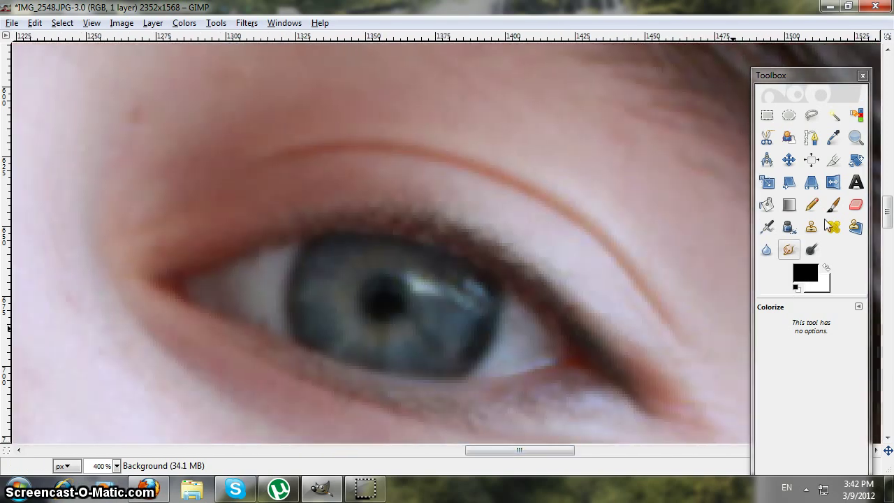
scroll(879, 220, down, 3)
scroll(546, 335, up, 1)
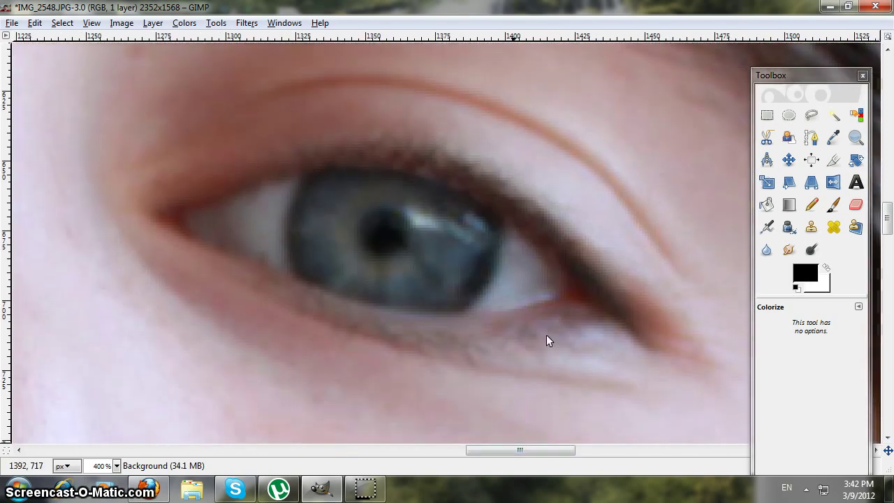
click(811, 115)
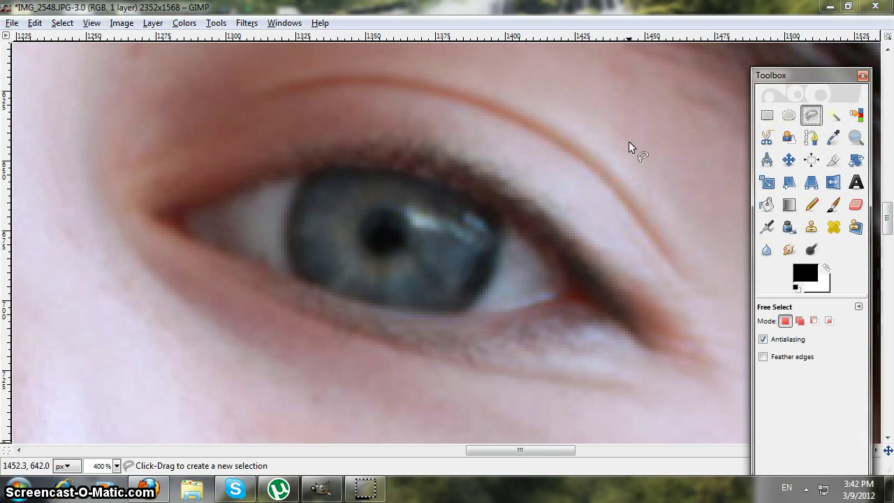
click(175, 214)
click(264, 181)
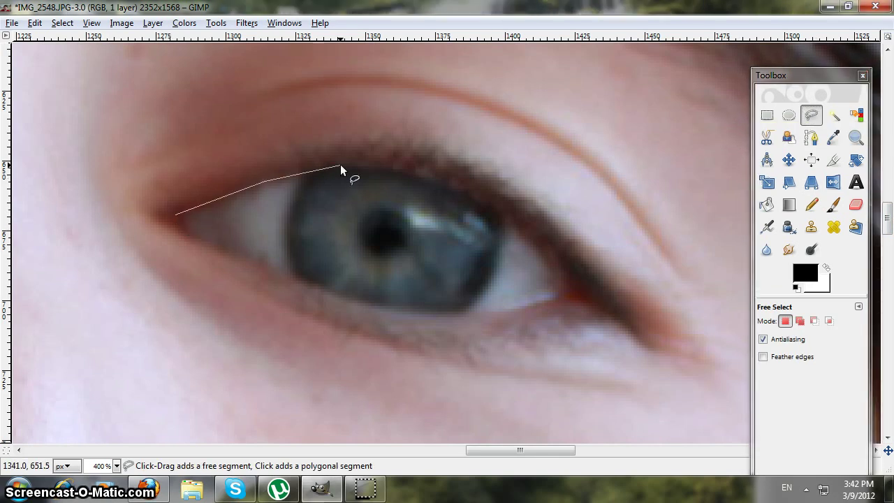
click(340, 167)
click(433, 178)
click(513, 219)
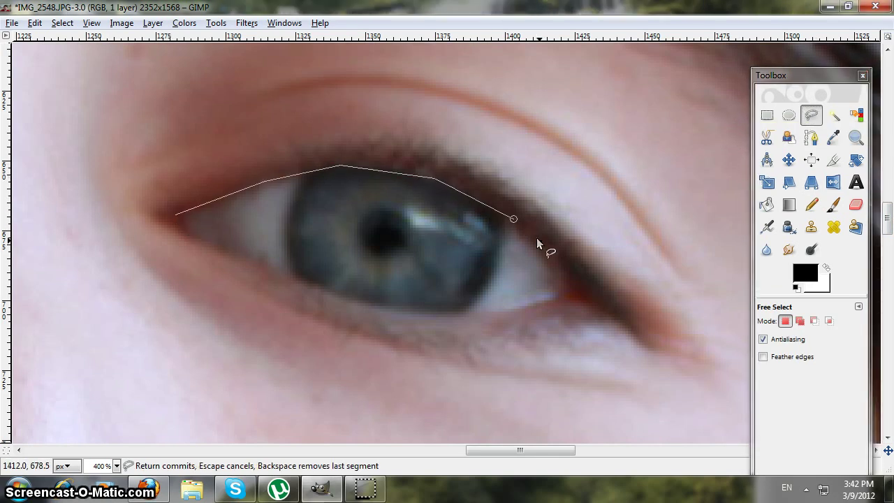
Step: Trace back along the lower eyelid to the start point, closing the eye selection
click(625, 317)
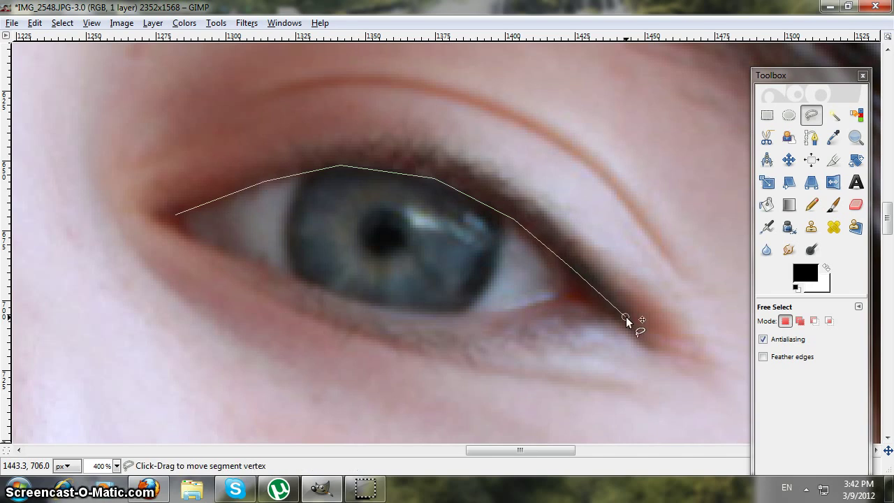
click(566, 299)
click(528, 306)
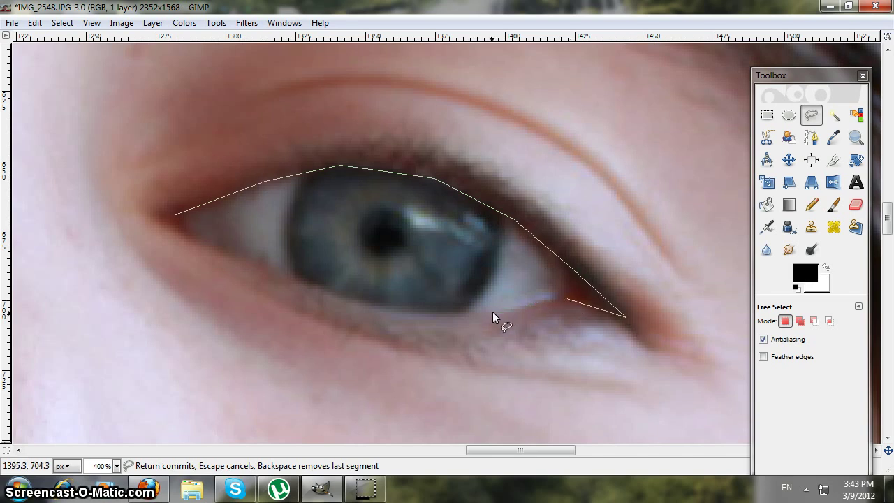
click(491, 315)
click(396, 314)
click(303, 288)
click(176, 214)
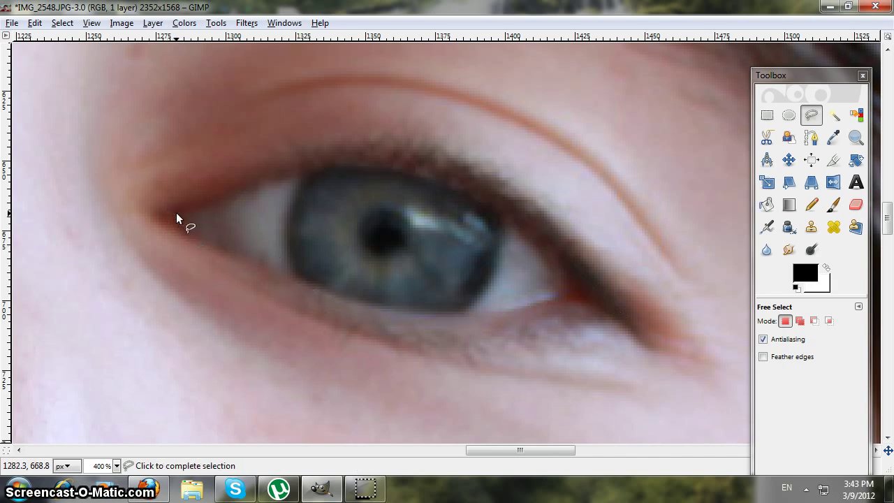
Step: Colorize the second eye with lightness -100, saturation 0 and hue 0
right_click(314, 216)
mouse_move(379, 316)
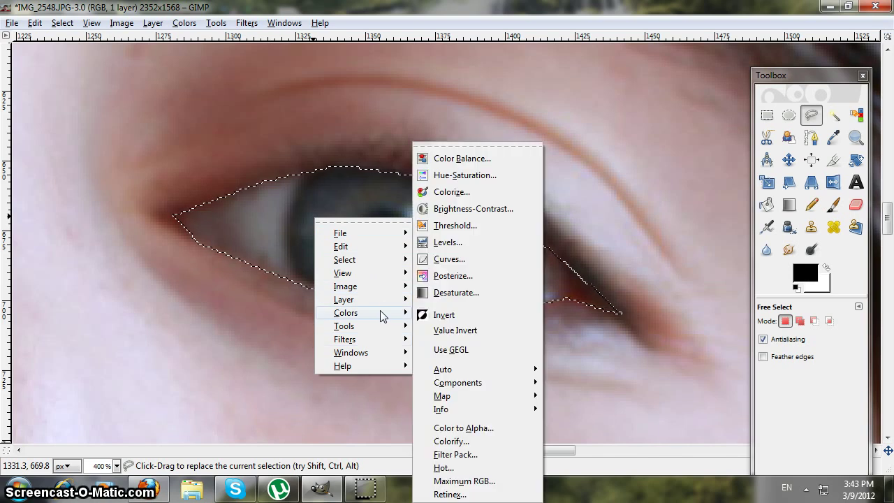
click(451, 192)
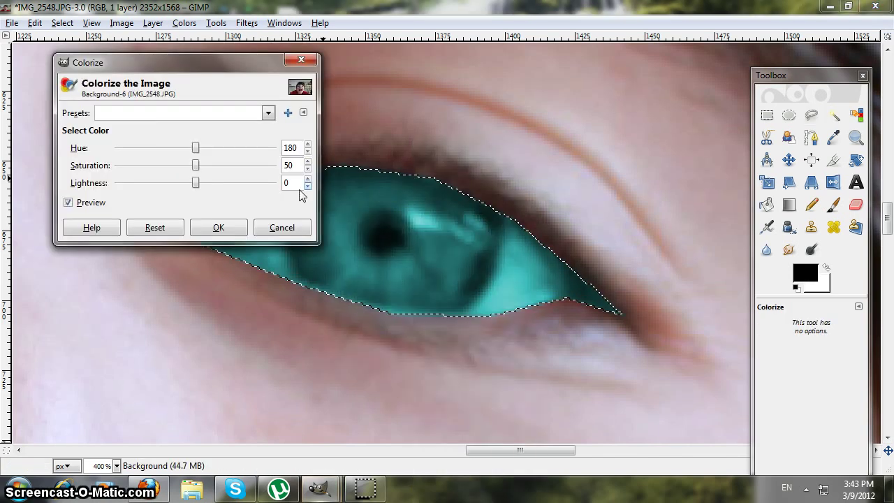
drag(196, 183, 26, 193)
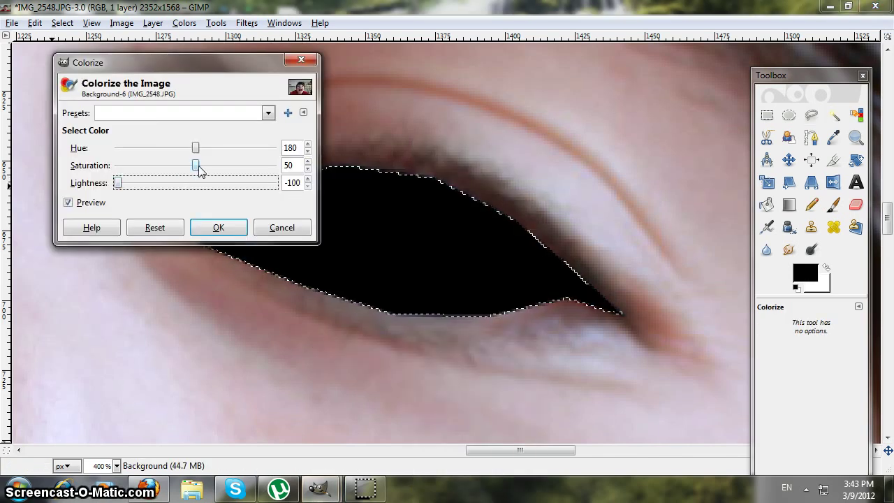
drag(198, 170, 26, 193)
drag(193, 150, 65, 171)
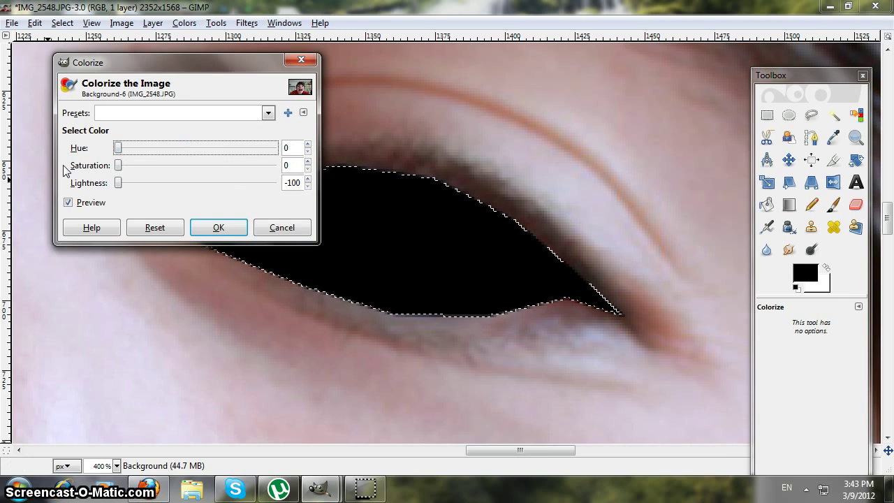
click(231, 228)
Step: Remove the selection around the second eye with Select > None
right_click(349, 257)
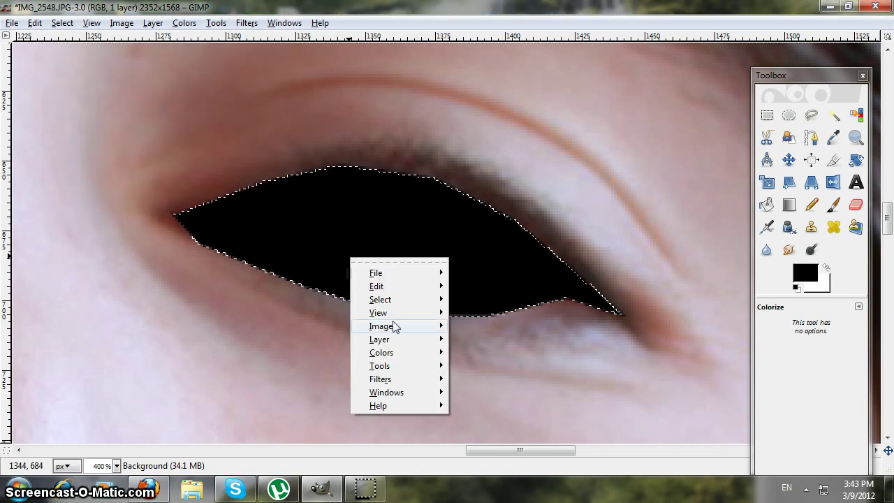
mouse_move(399, 302)
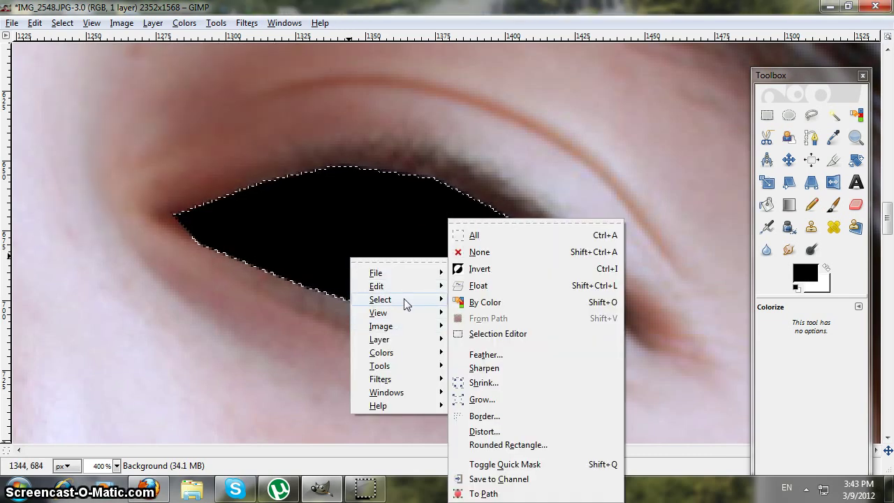
click(510, 252)
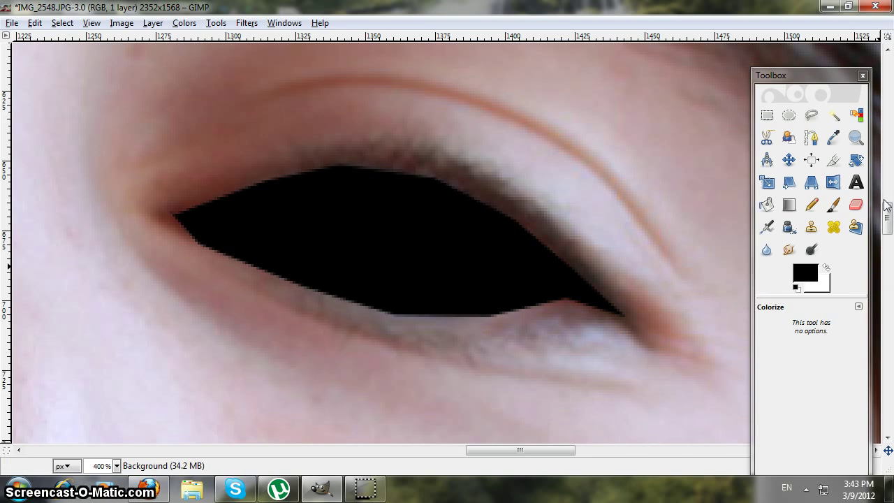
click(117, 465)
Step: Zoom to 50 % to check both black eyes, then return to 400 % at the upper teeth
click(115, 391)
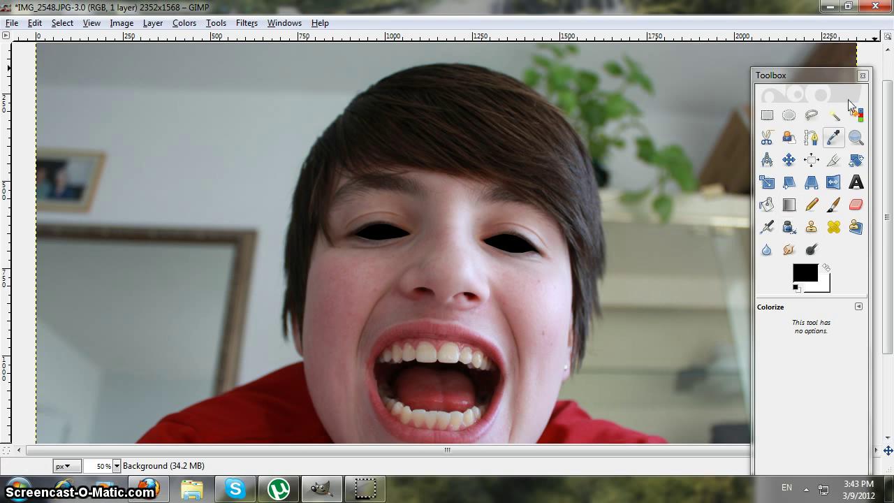
click(116, 465)
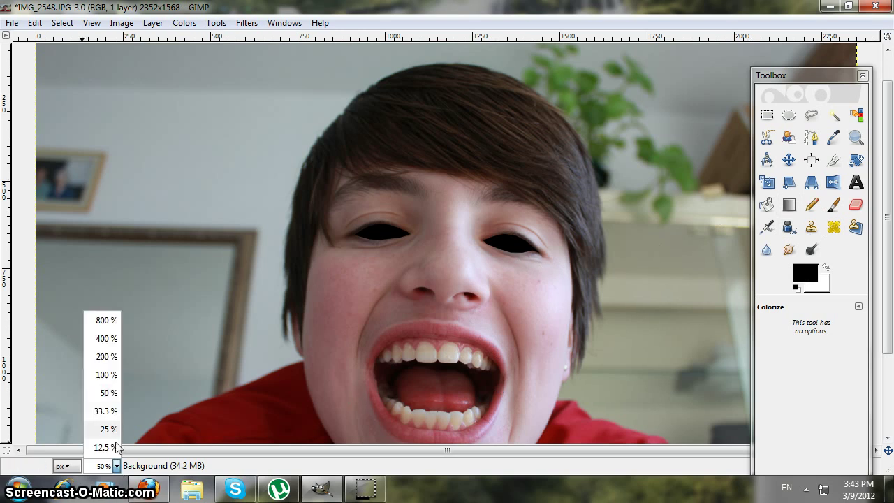
click(106, 340)
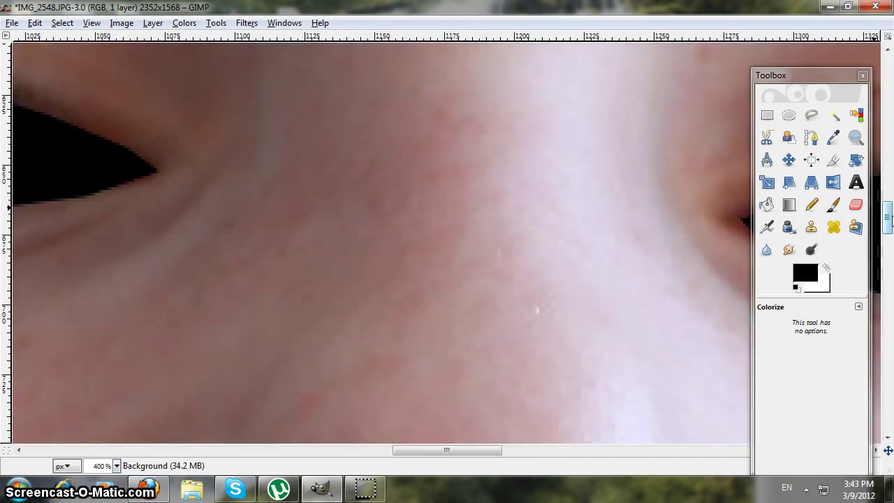
drag(887, 217, 888, 297)
drag(425, 450, 465, 481)
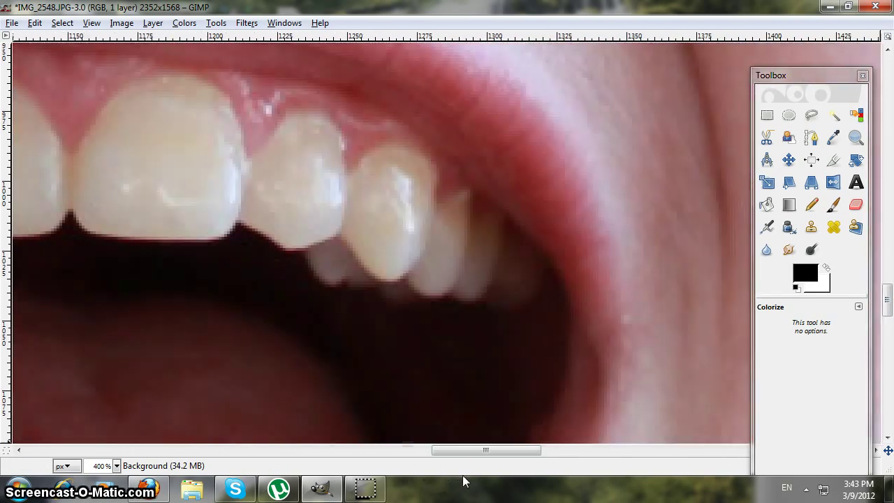
Step: Select a narrow Free Select triangle from the canine's edge to a tip low in the mouth
click(812, 115)
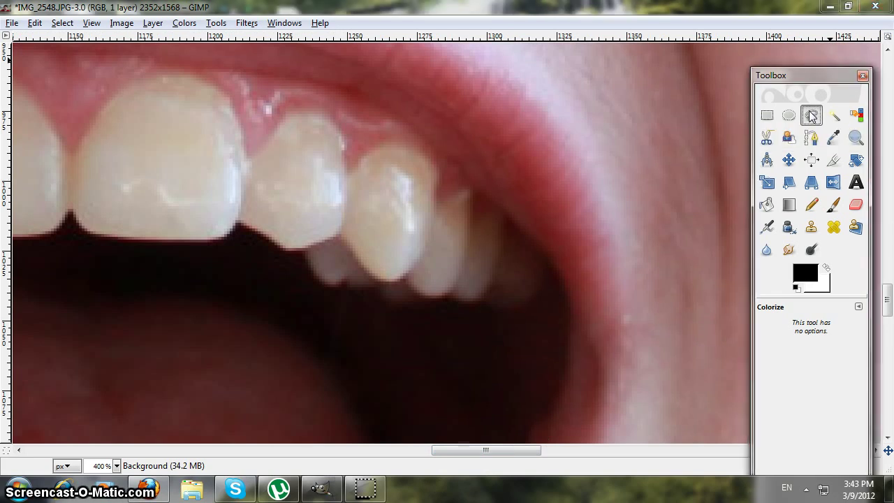
click(340, 231)
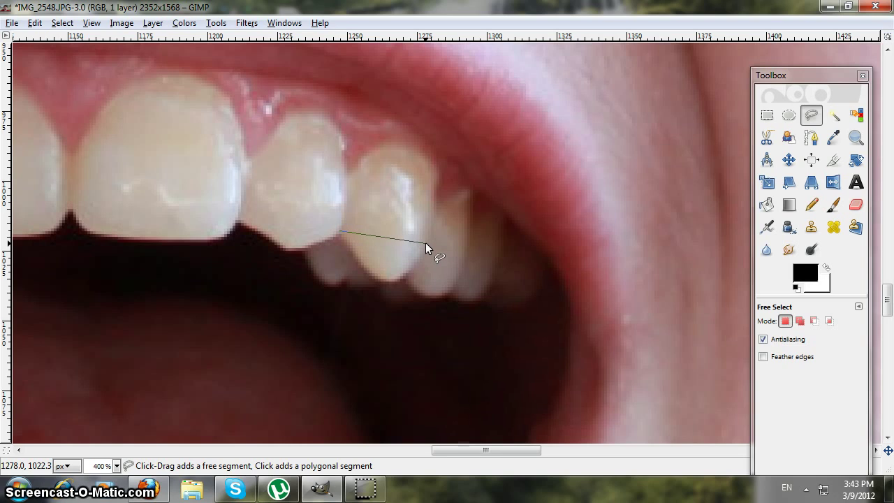
click(424, 243)
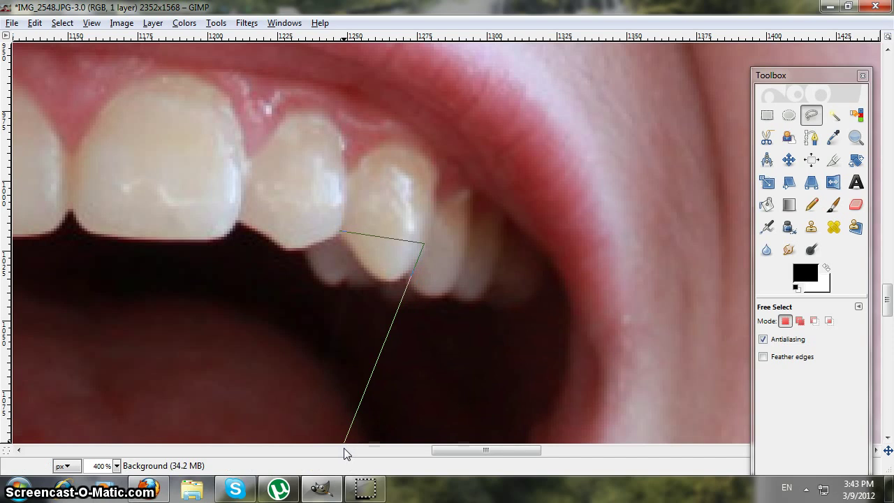
click(362, 408)
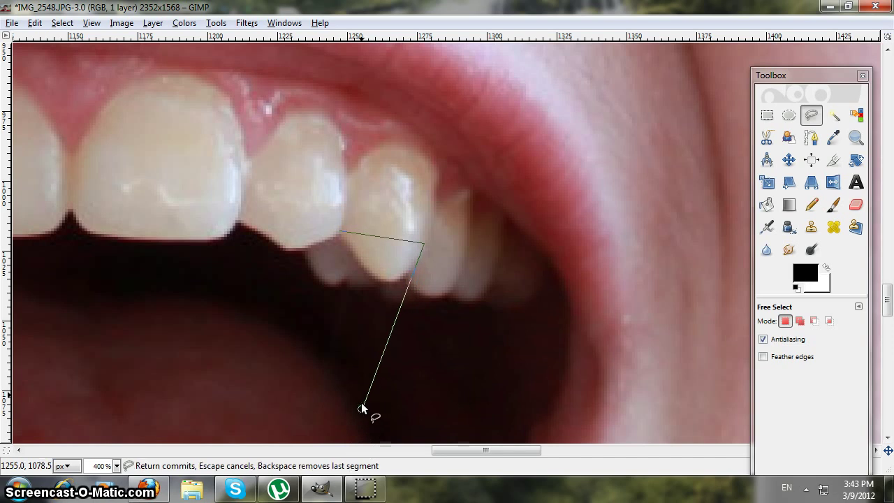
click(340, 231)
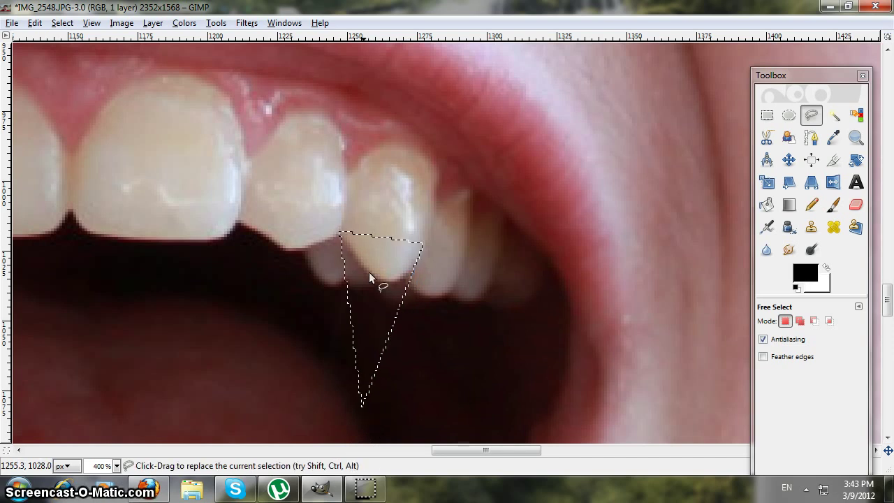
Step: Switch to Smudge at about 70 opacity and pull tooth colour down into the fang selection
click(788, 250)
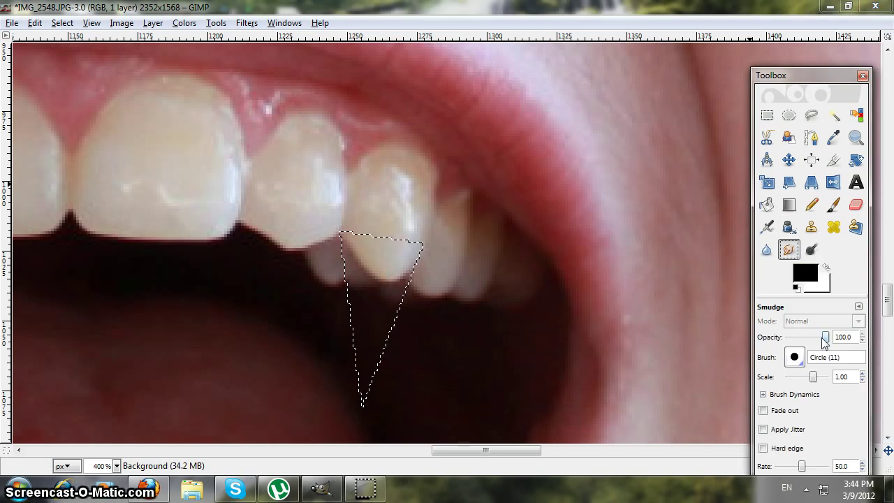
drag(826, 338, 815, 341)
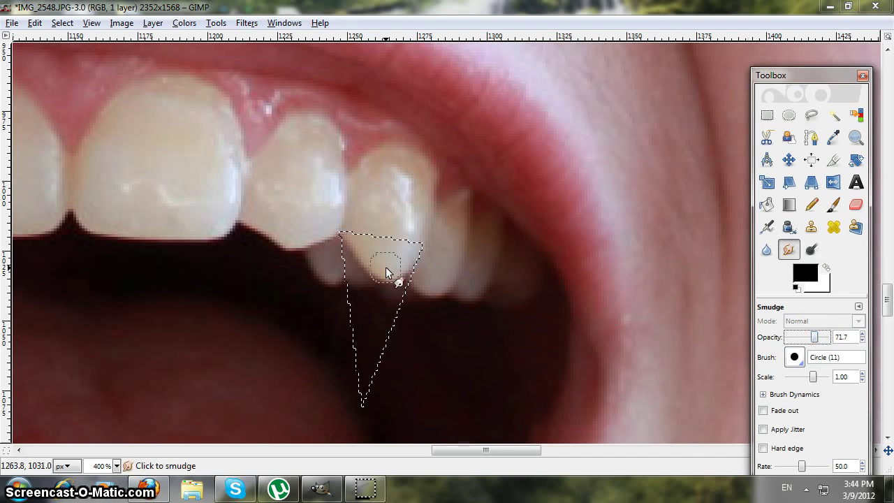
drag(374, 202, 356, 365)
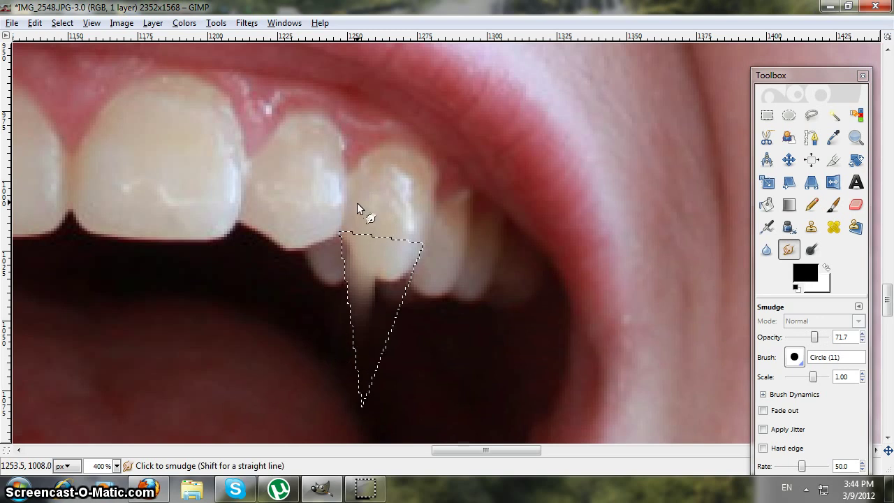
drag(364, 202, 345, 380)
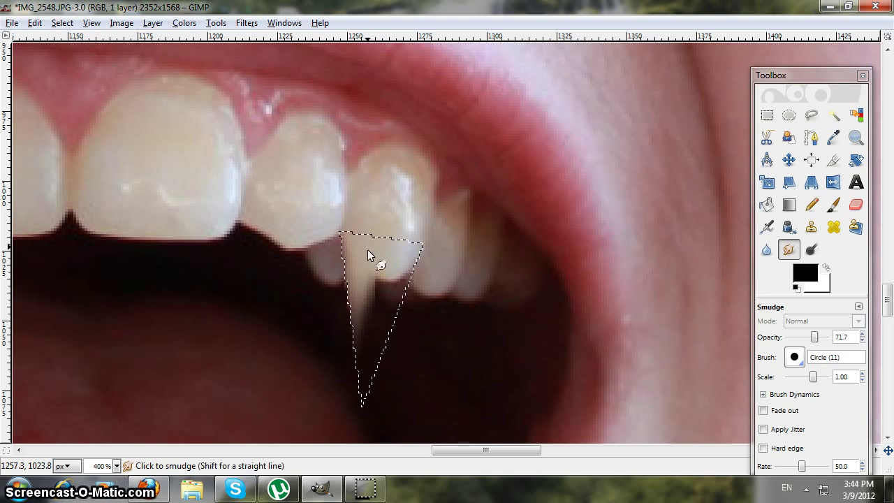
drag(371, 247, 362, 361)
drag(387, 188, 389, 367)
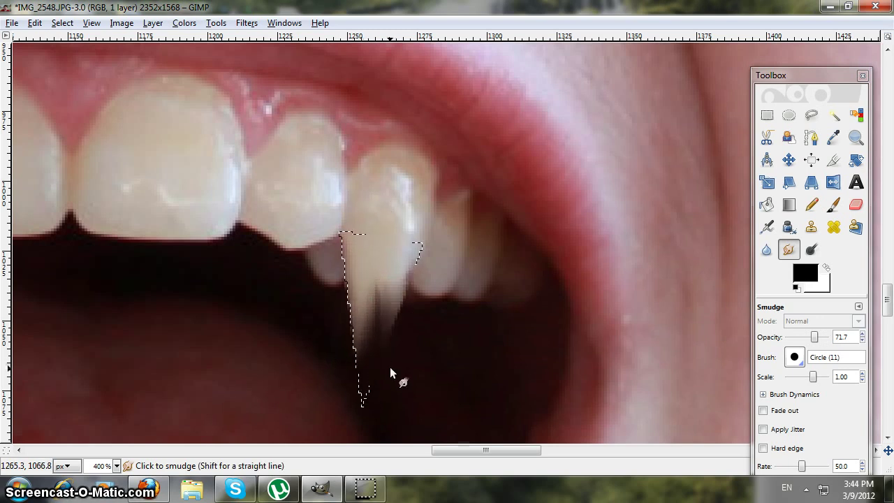
drag(392, 258, 366, 363)
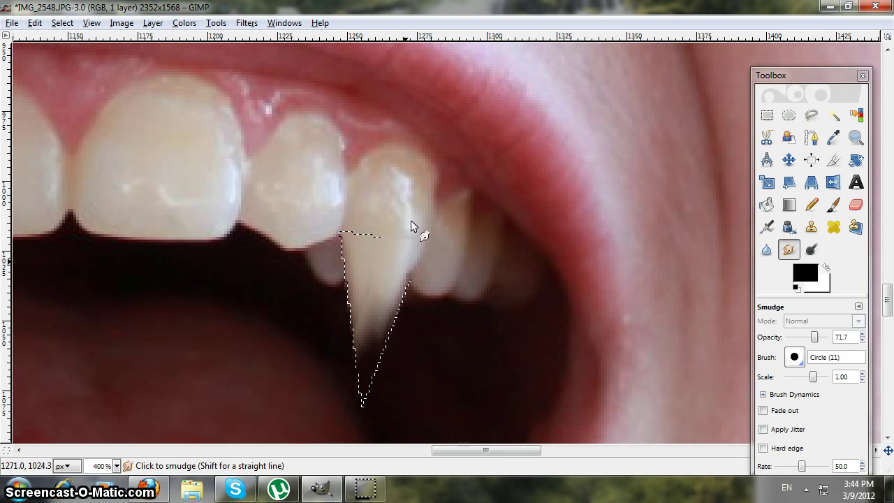
mouse_move(411, 225)
mouse_down()
mouse_move(399, 325)
mouse_move(409, 300)
mouse_move(382, 295)
mouse_up()
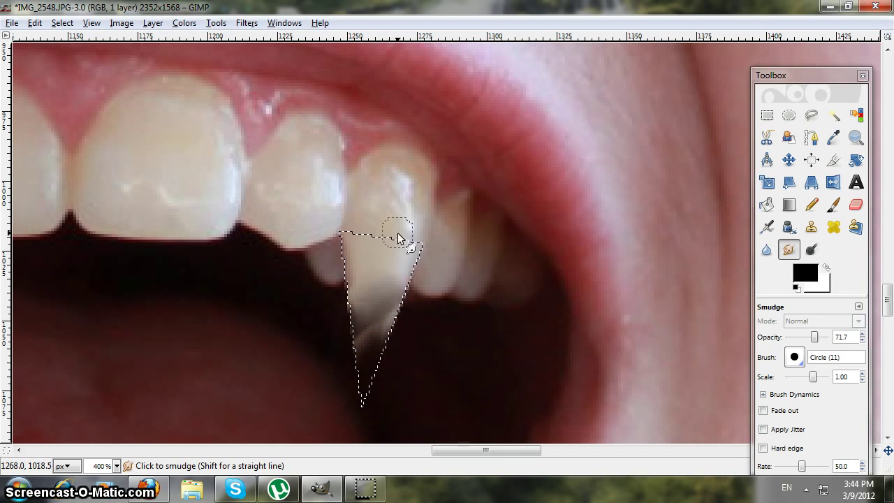
Step: Streak more tooth colour down the fang to widen and brighten it
mouse_move(370, 214)
mouse_down()
mouse_move(365, 202)
mouse_move(363, 282)
mouse_up()
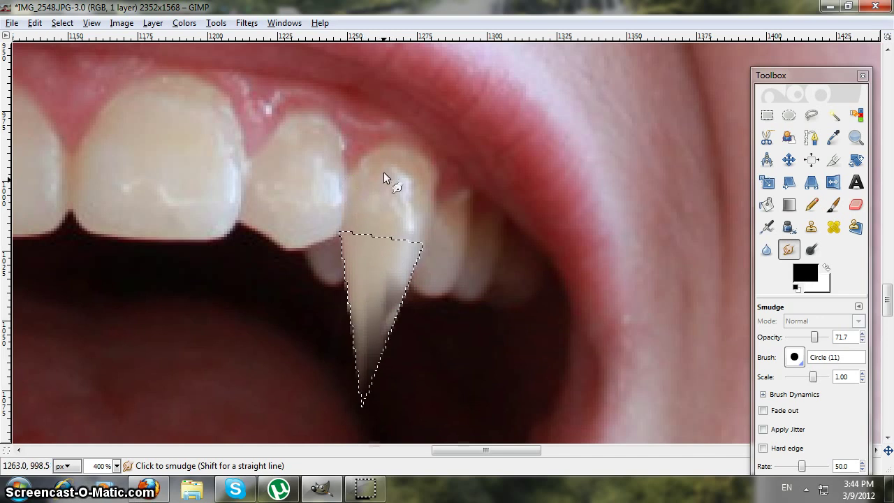
mouse_move(393, 180)
mouse_down()
mouse_move(391, 316)
mouse_move(382, 376)
mouse_up()
drag(405, 239, 379, 434)
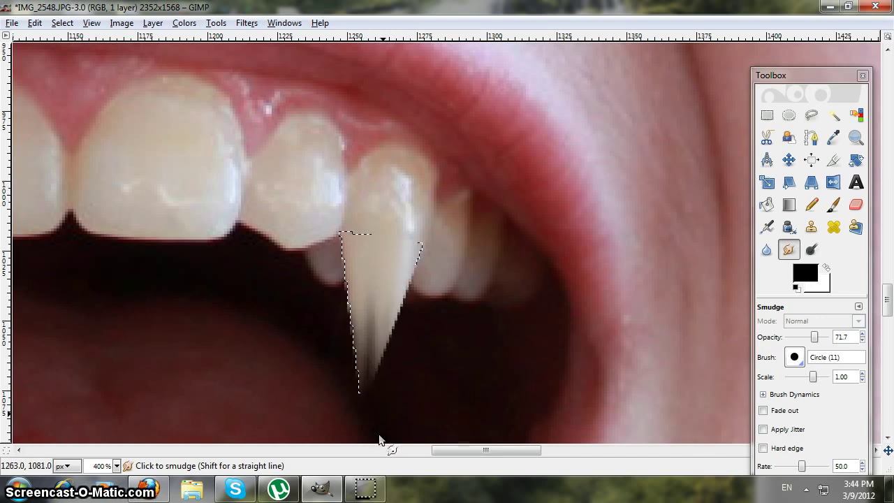
drag(398, 205, 367, 405)
drag(373, 253, 360, 388)
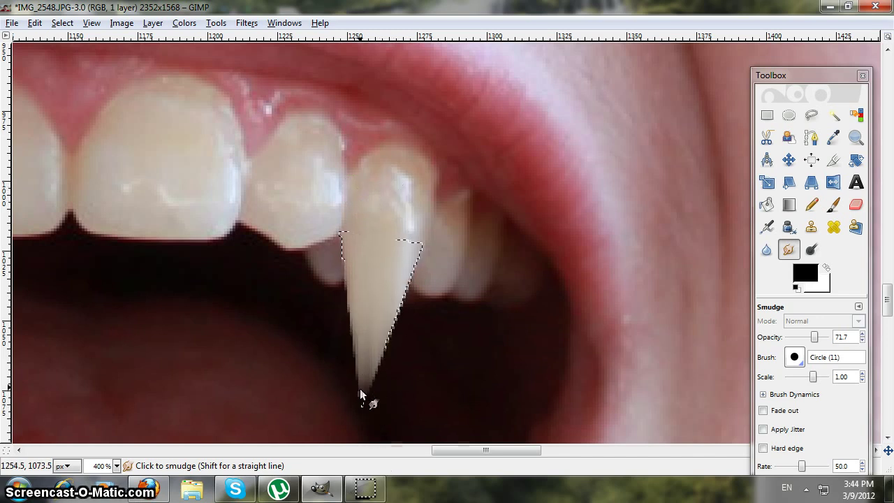
drag(376, 209, 368, 364)
drag(382, 222, 380, 425)
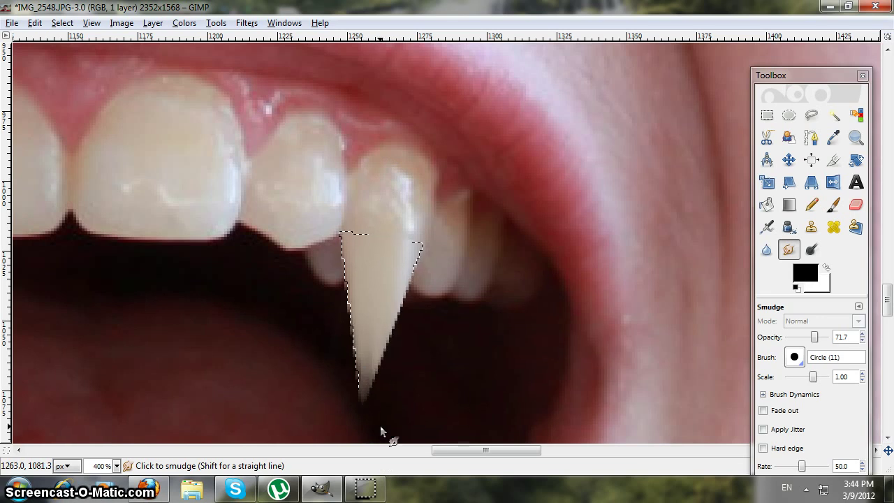
Step: Pull tooth colour into the fang's tip and fill out its upper edges
drag(375, 326, 370, 396)
drag(375, 326, 362, 424)
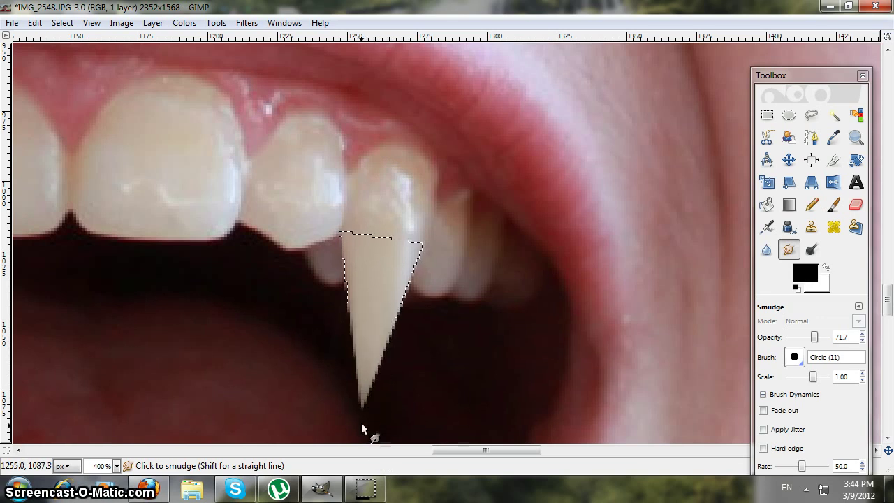
drag(369, 303, 351, 427)
drag(378, 292, 365, 439)
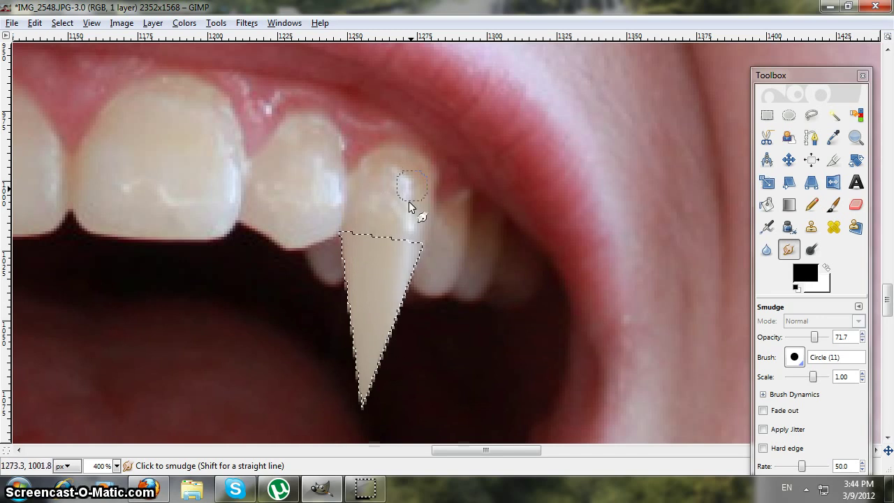
drag(411, 207, 403, 319)
drag(365, 209, 349, 308)
Step: Clear the selection around the finished right fang with Select > None
right_click(372, 282)
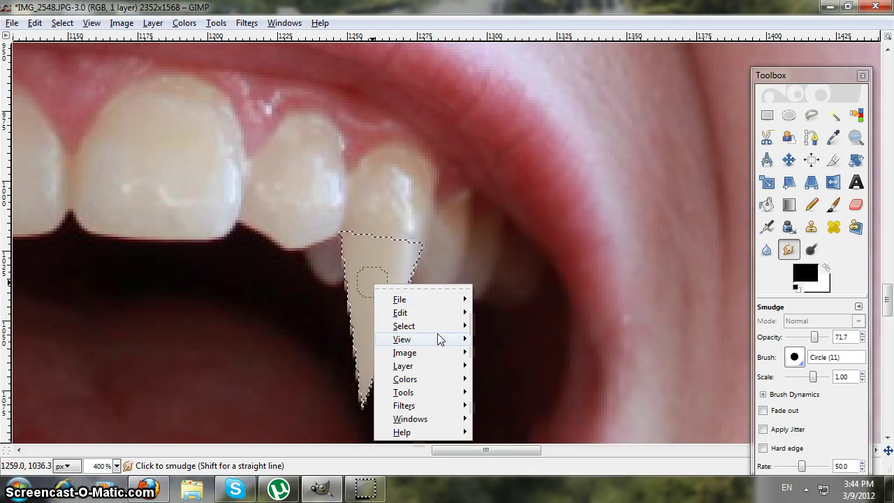
mouse_move(446, 326)
click(515, 253)
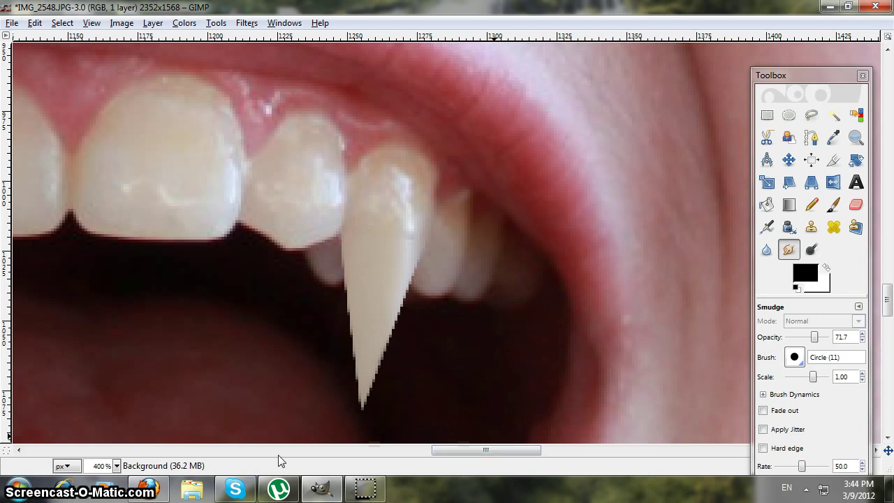
Step: Zoom to 200% and scroll left to bring the other upper canine into view
click(117, 465)
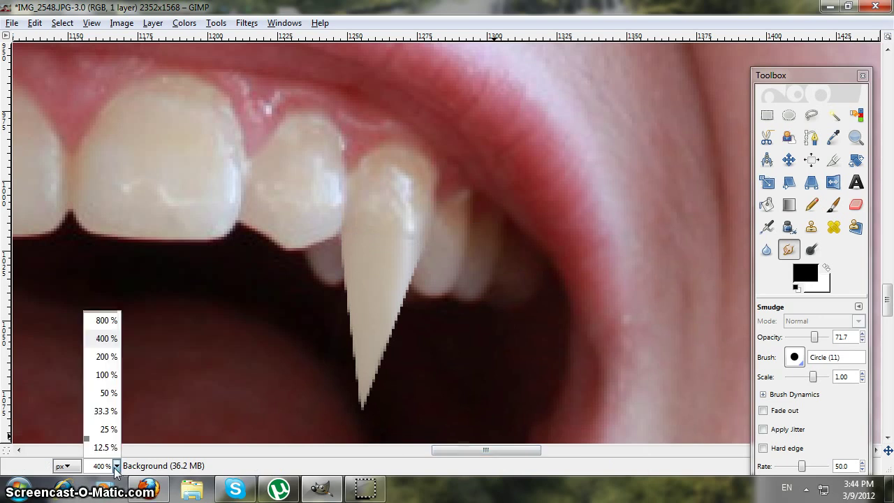
click(107, 356)
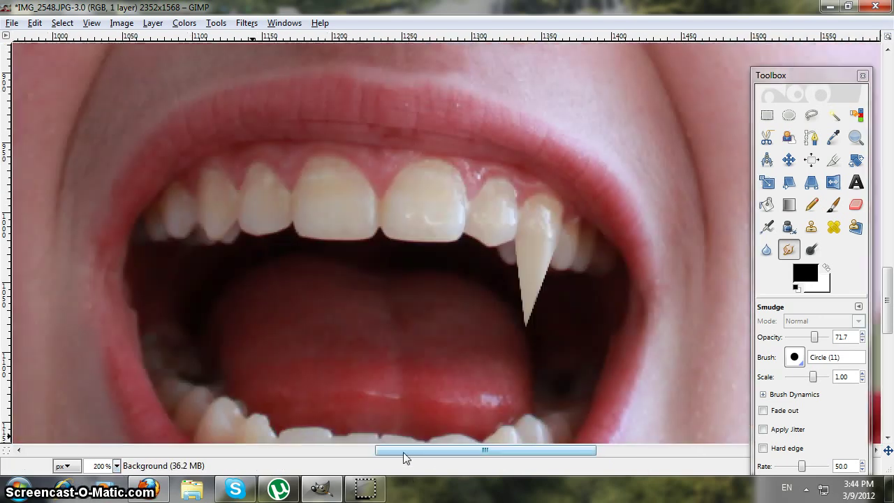
drag(403, 452, 381, 450)
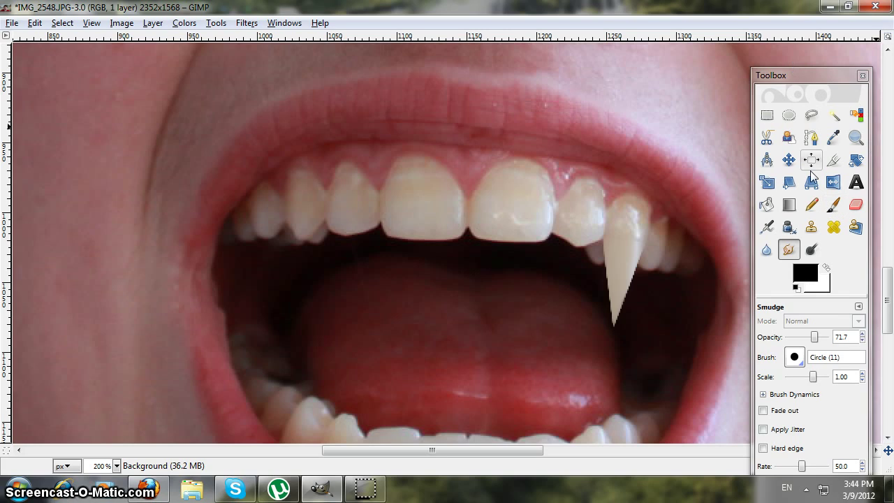
Step: Draw a closed four-point Free Select triangle hanging below the left upper canine
click(810, 115)
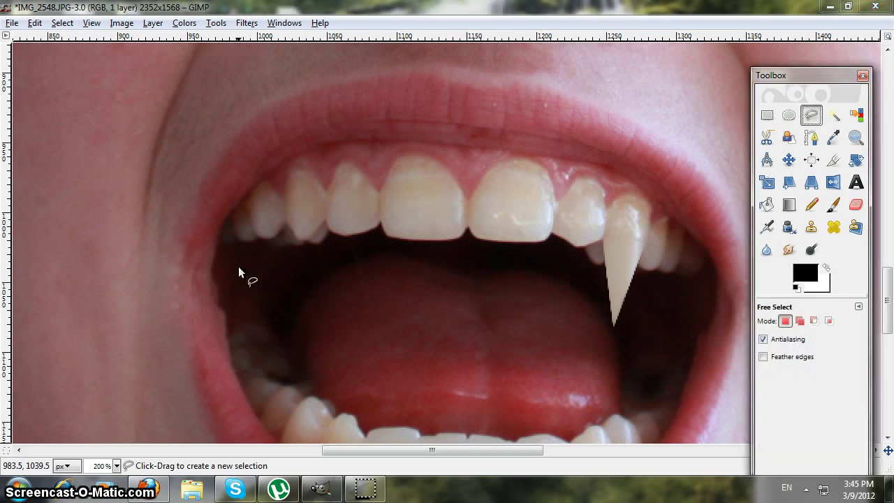
click(287, 221)
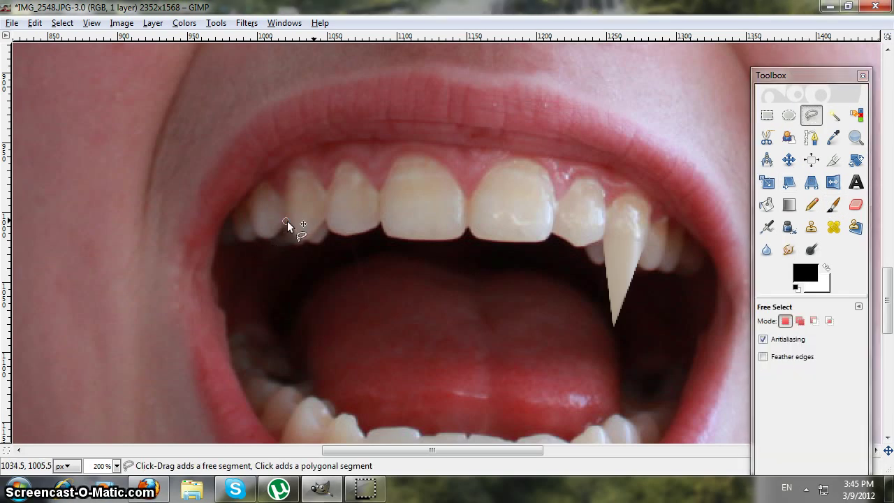
click(324, 222)
click(362, 231)
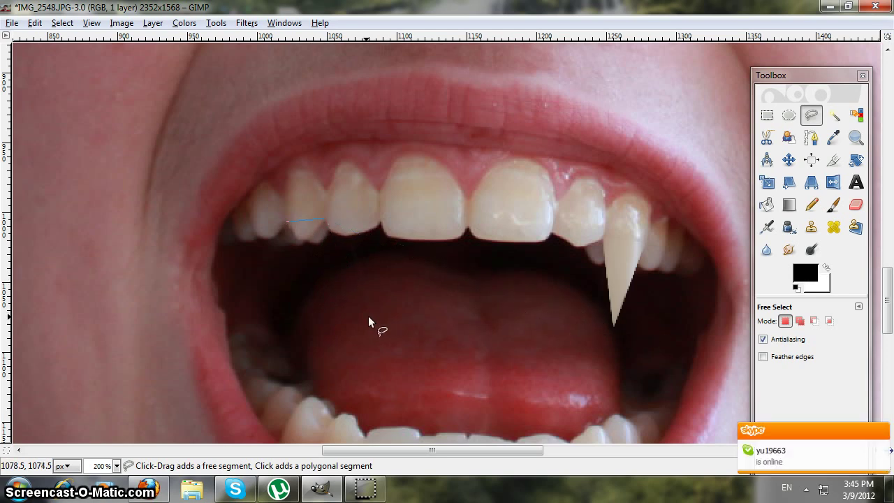
click(327, 317)
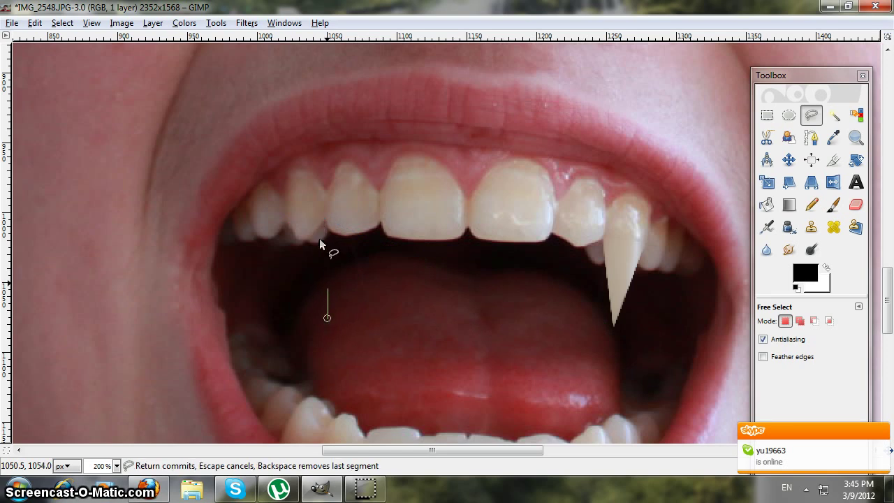
click(288, 223)
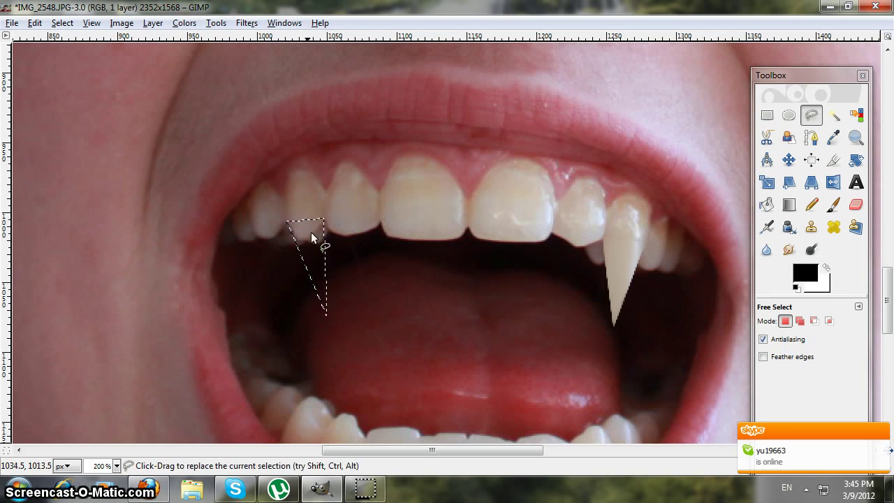
Step: Zoom back in to 400% and pan onto the new fang outline
click(118, 466)
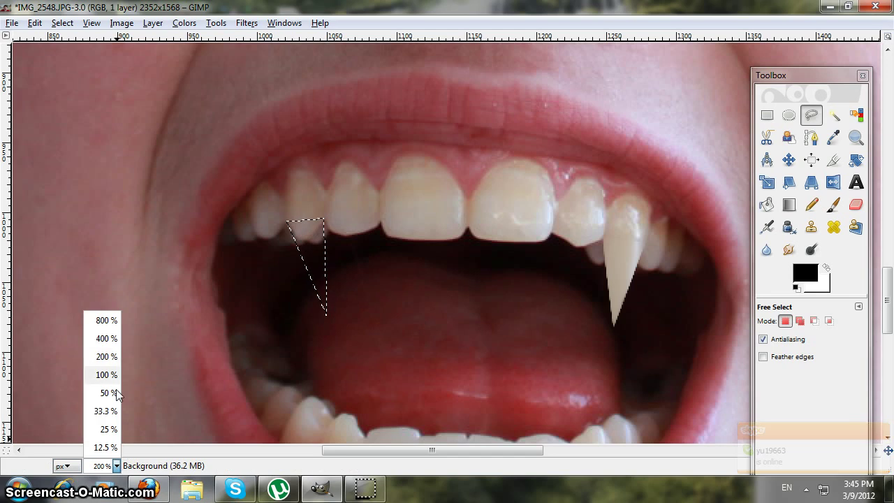
click(108, 340)
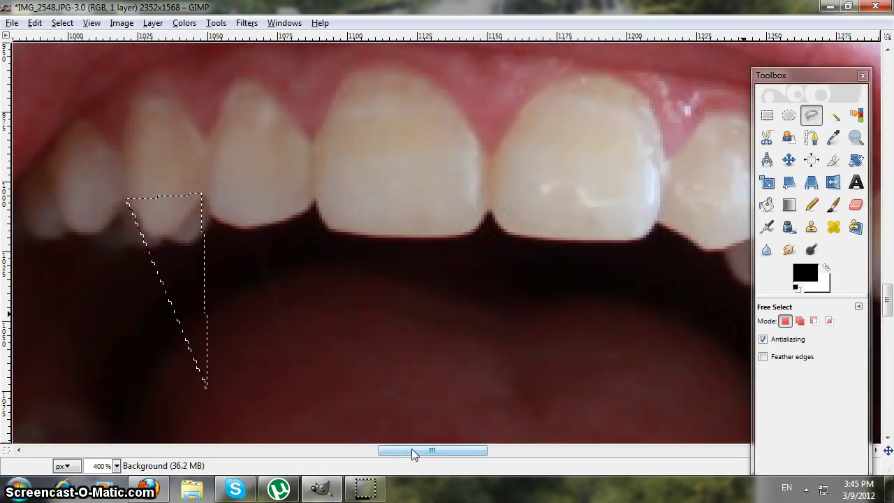
drag(411, 449, 389, 451)
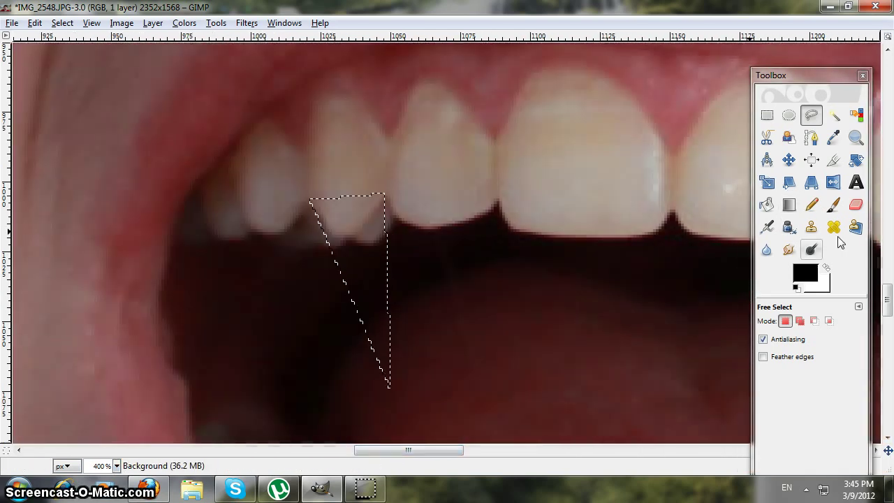
Step: Smudge the left canine's colour down into the triangle, stretching it into a long fang
click(789, 250)
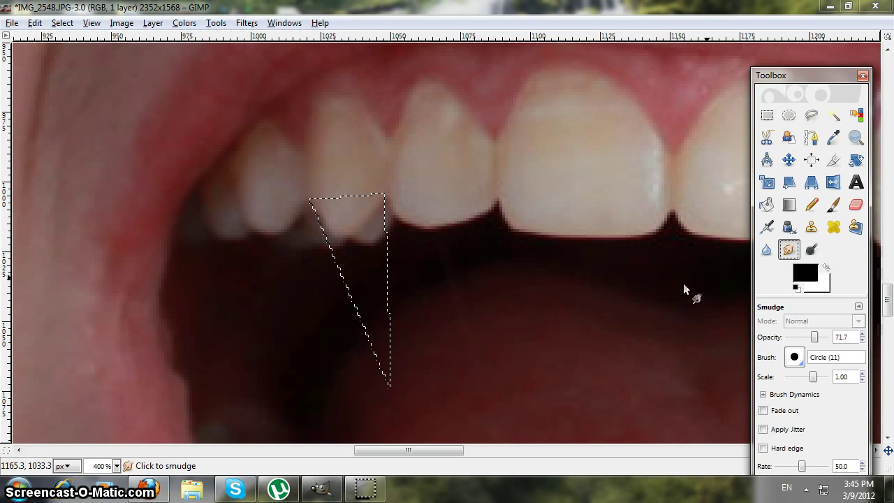
drag(343, 150, 356, 319)
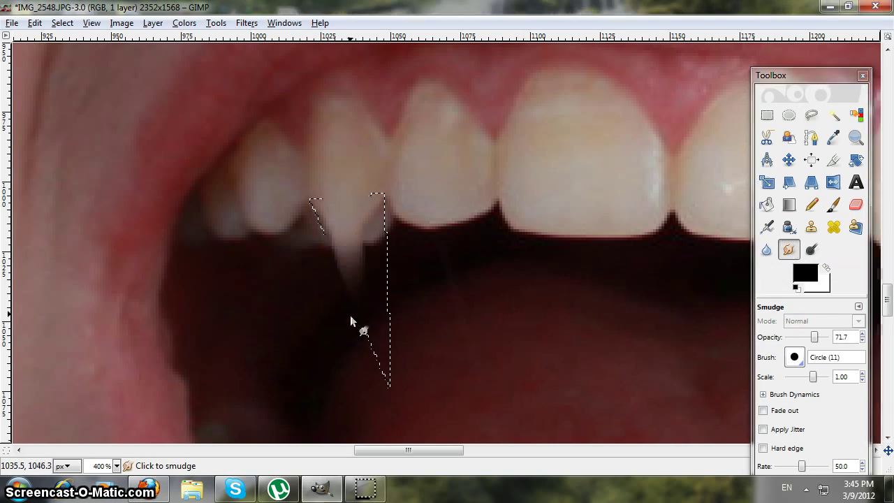
mouse_move(328, 209)
mouse_down()
mouse_move(343, 371)
mouse_move(349, 293)
mouse_up()
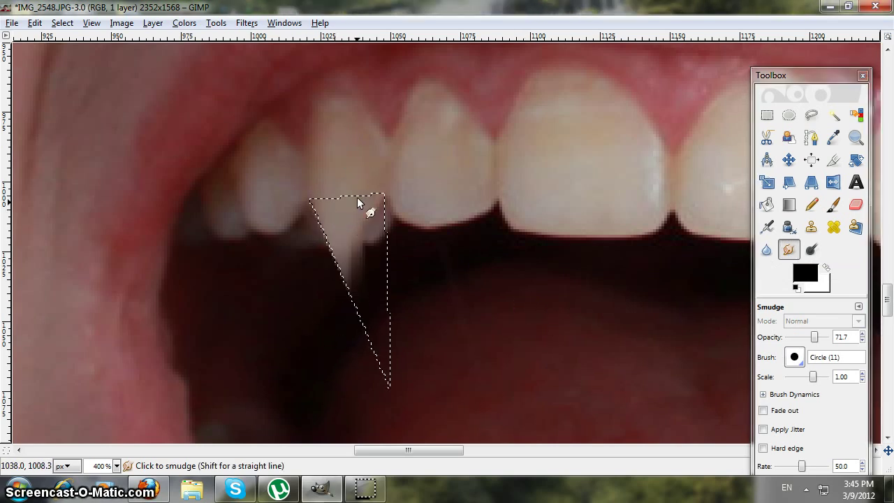
drag(363, 200, 363, 314)
drag(328, 203, 352, 301)
drag(370, 142, 374, 375)
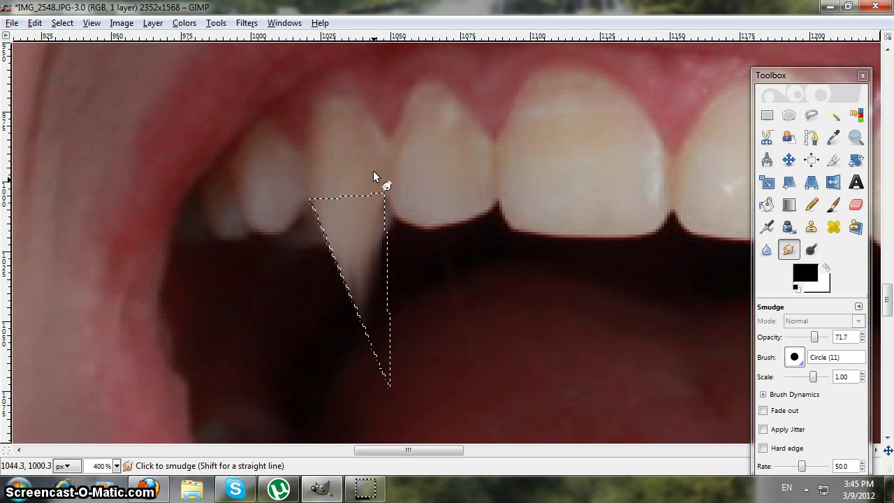
drag(373, 171, 384, 383)
drag(363, 189, 370, 398)
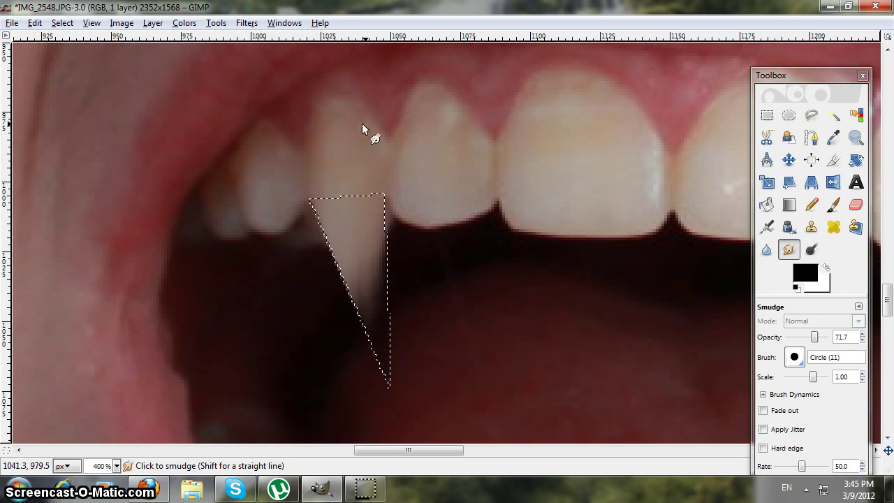
mouse_move(362, 126)
mouse_down()
mouse_move(327, 163)
mouse_move(329, 299)
mouse_up()
drag(339, 140, 380, 379)
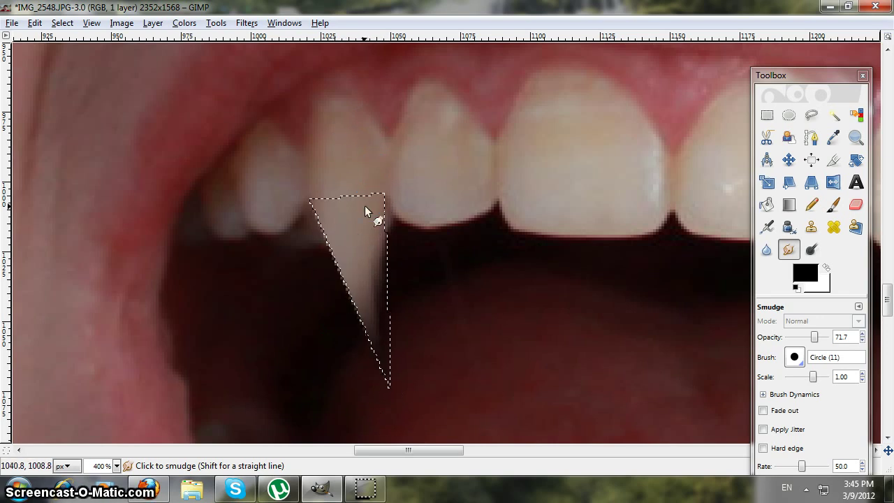
drag(359, 276, 370, 360)
drag(363, 222, 395, 376)
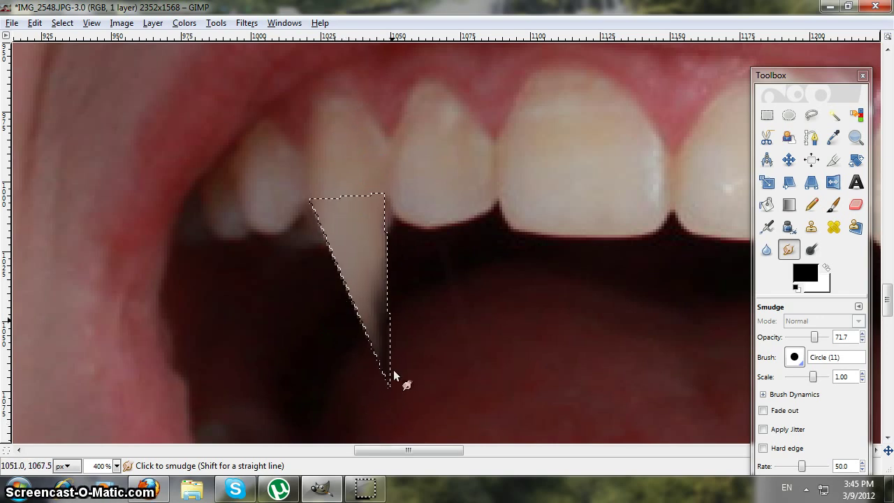
drag(369, 208, 391, 375)
mouse_move(369, 106)
mouse_down()
mouse_move(342, 131)
mouse_move(365, 311)
mouse_up()
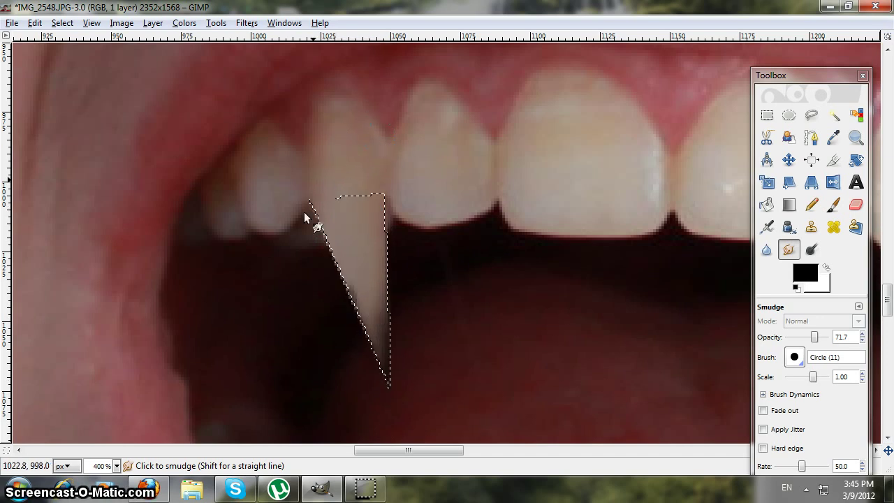
Step: Fill the fang's left edge, right side and pointed tip with smudged tooth colour
drag(334, 137, 342, 329)
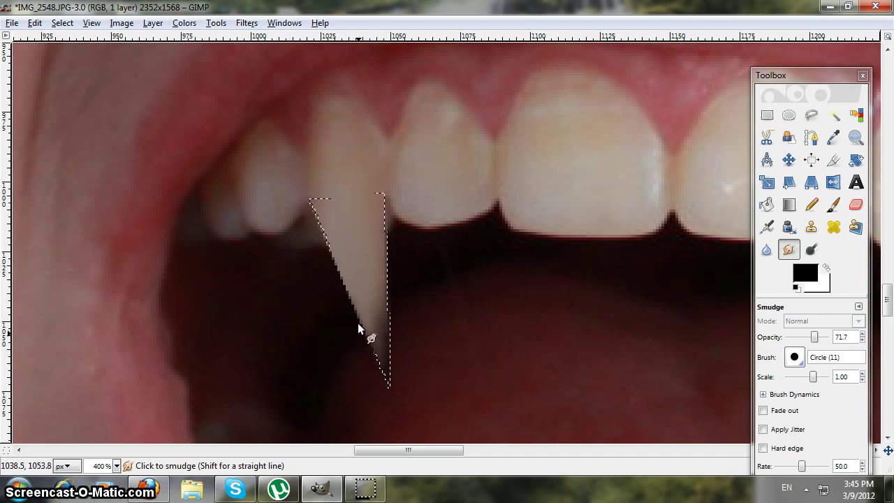
drag(364, 237, 383, 415)
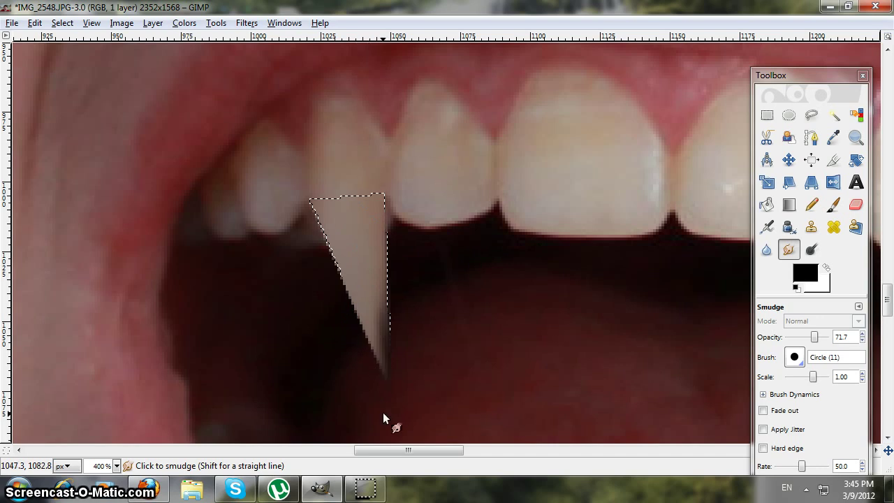
drag(379, 289, 399, 405)
drag(373, 258, 403, 411)
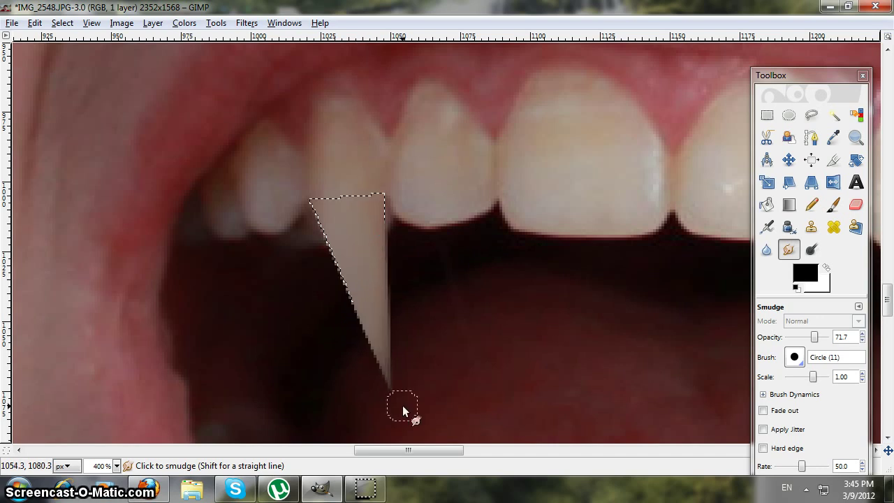
drag(361, 176, 419, 339)
drag(364, 171, 391, 356)
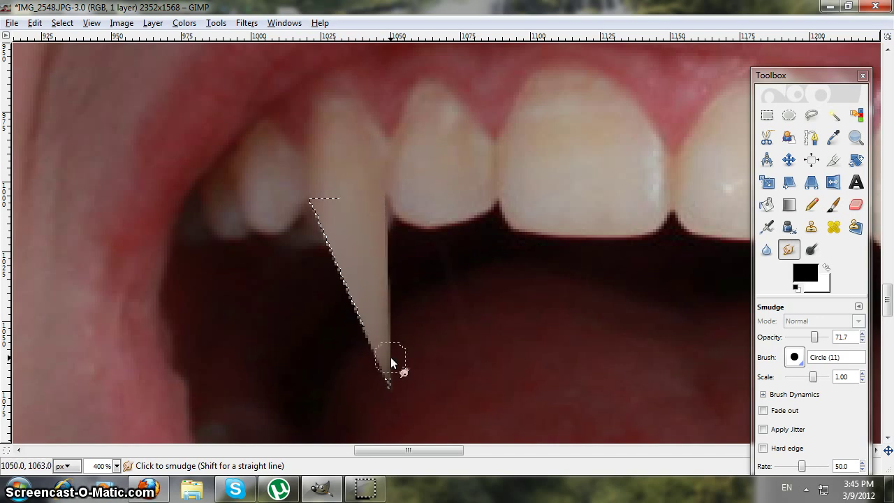
mouse_move(356, 168)
mouse_down()
mouse_move(400, 412)
mouse_move(389, 380)
mouse_up()
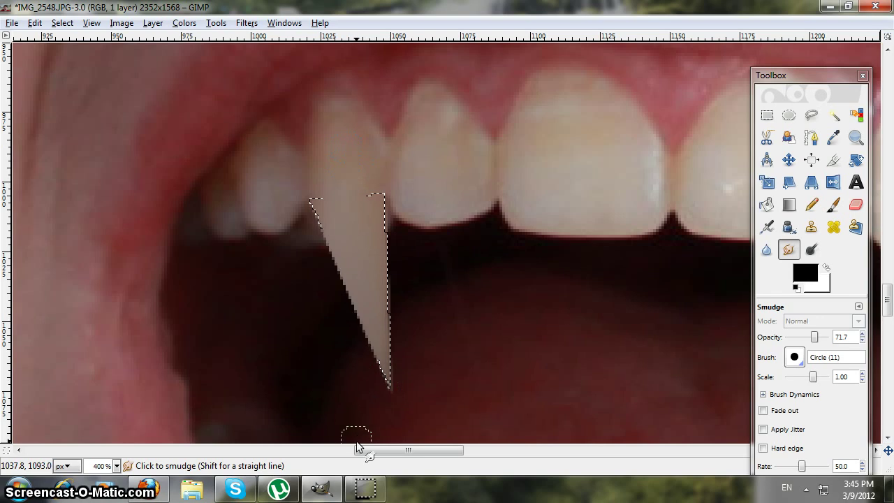
drag(365, 179, 405, 390)
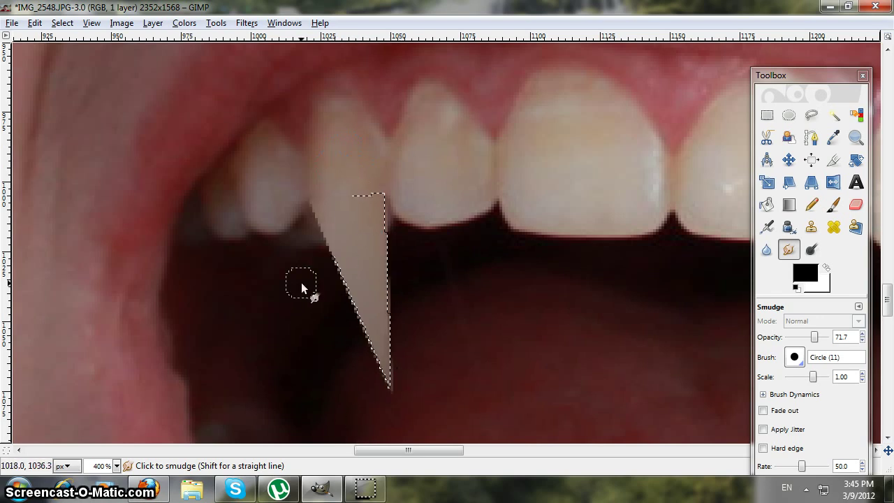
mouse_move(375, 181)
mouse_down()
mouse_move(375, 462)
mouse_move(373, 365)
mouse_up()
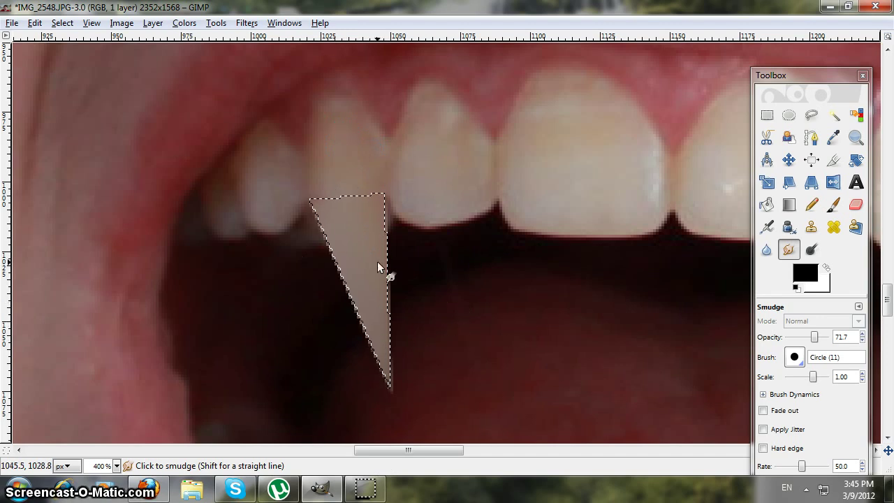
Step: Deselect the new fang and zoom out to 50% to view the whole portrait
right_click(362, 250)
mouse_move(423, 294)
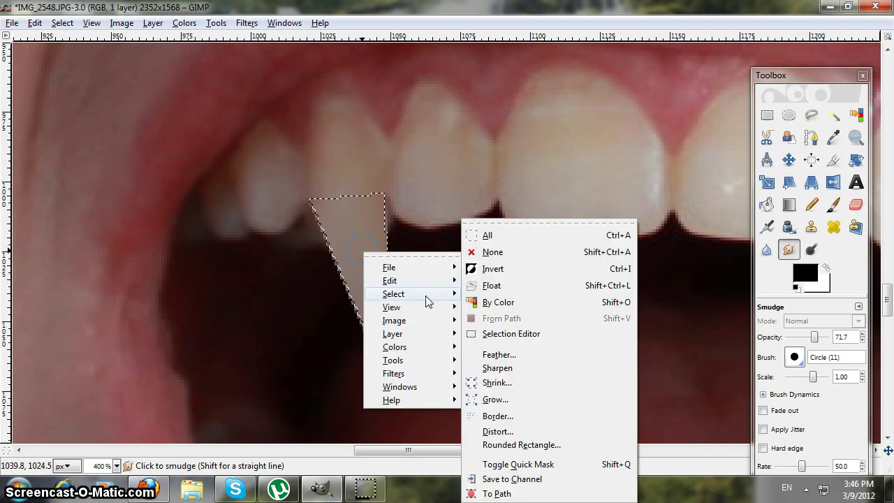
click(509, 251)
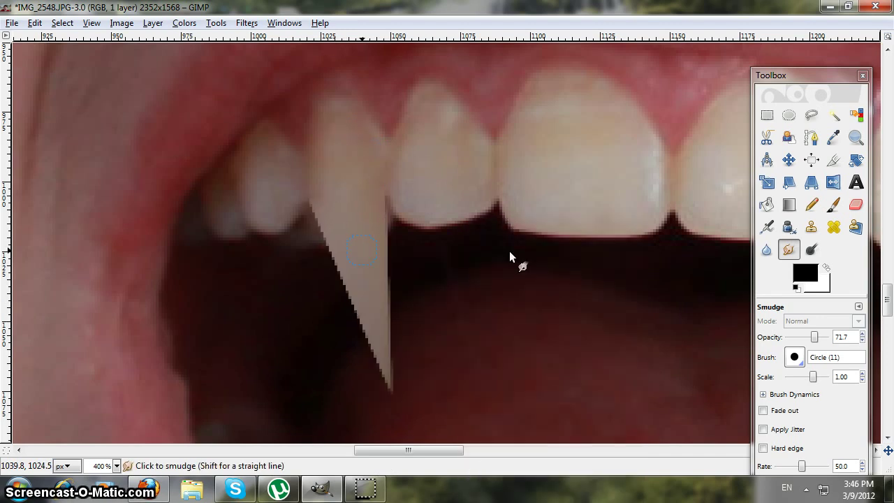
click(117, 466)
click(104, 390)
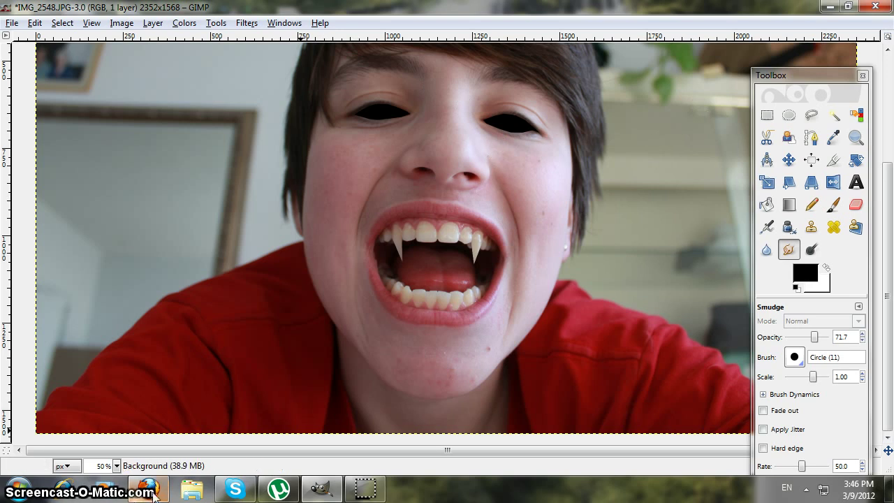
mouse_move(155, 493)
click(150, 420)
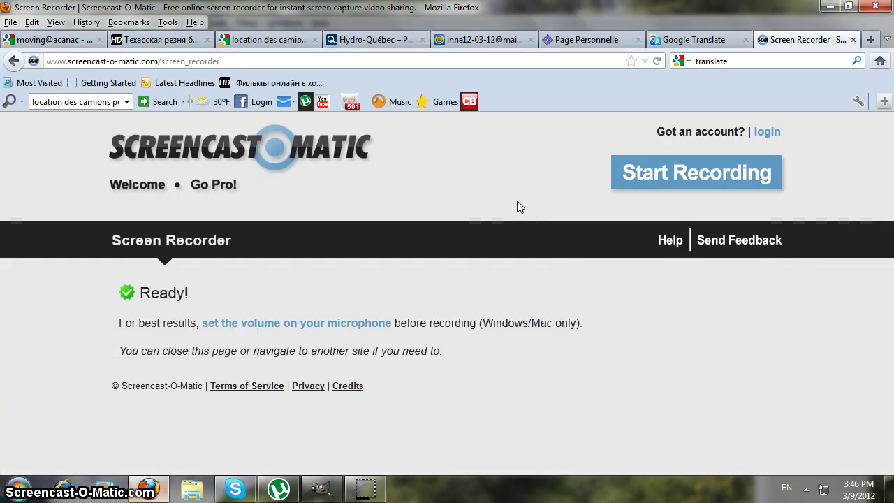
click(871, 39)
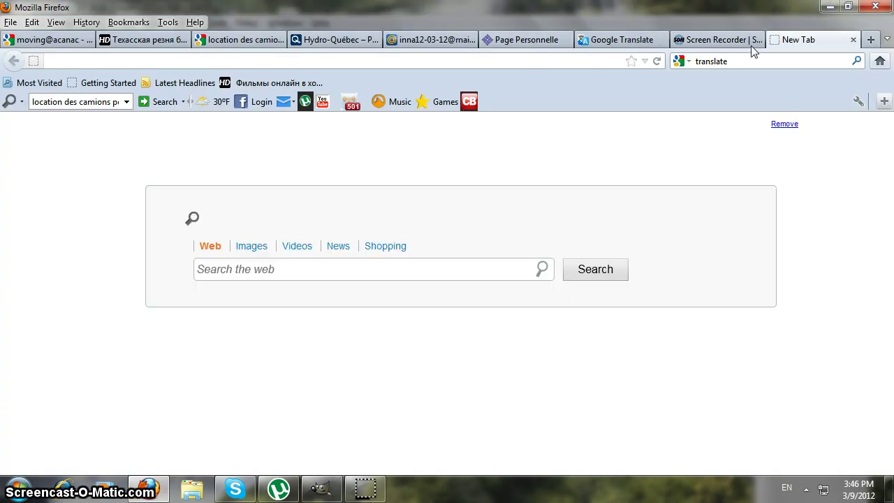
text(go)
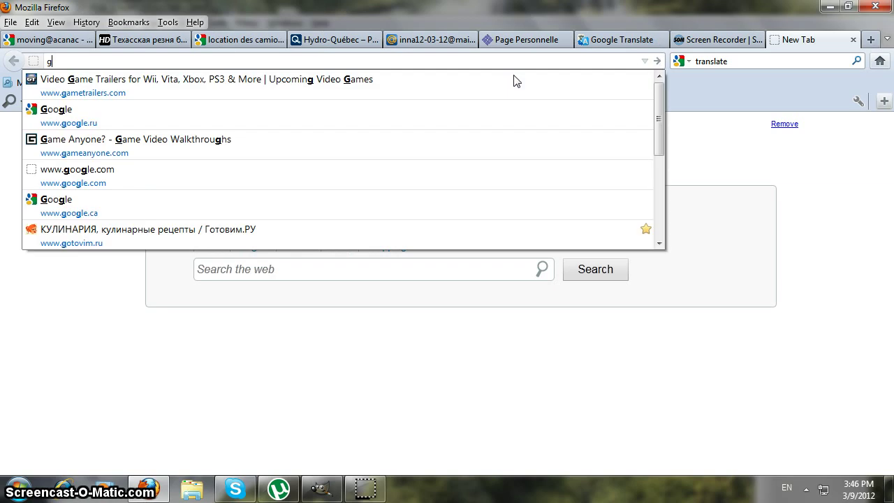
click(440, 80)
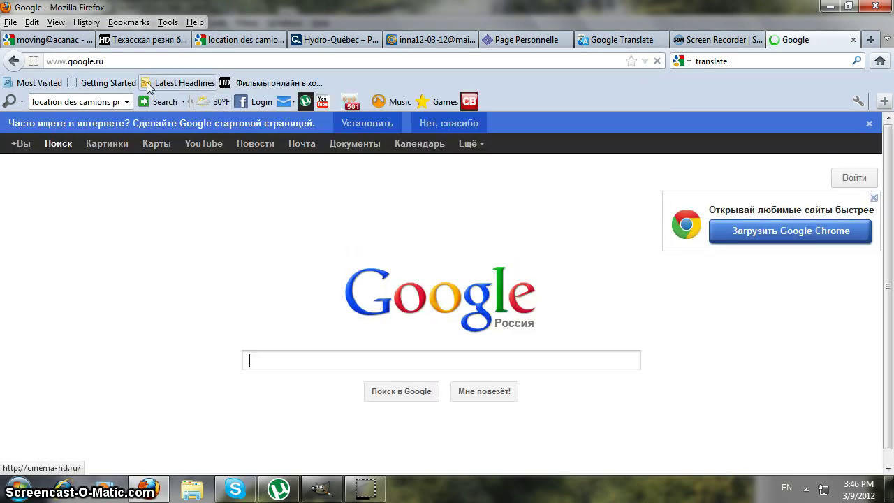
click(178, 65)
text(g)
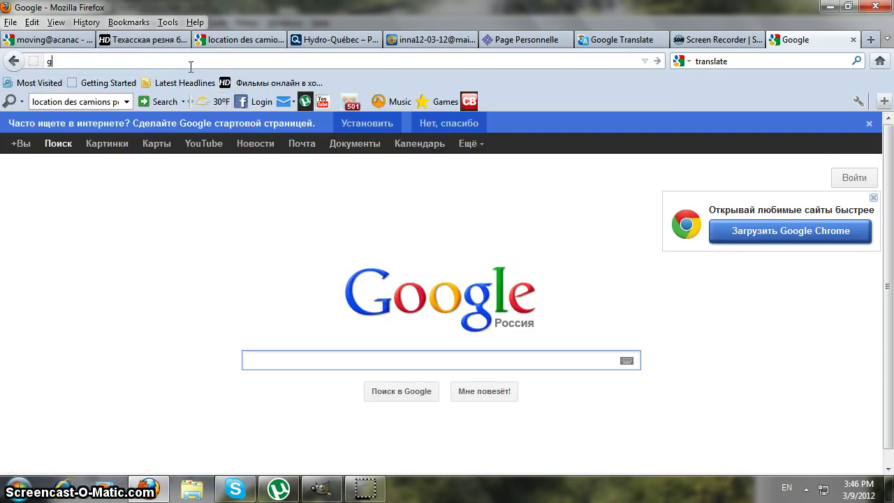
text(oogle.ca)
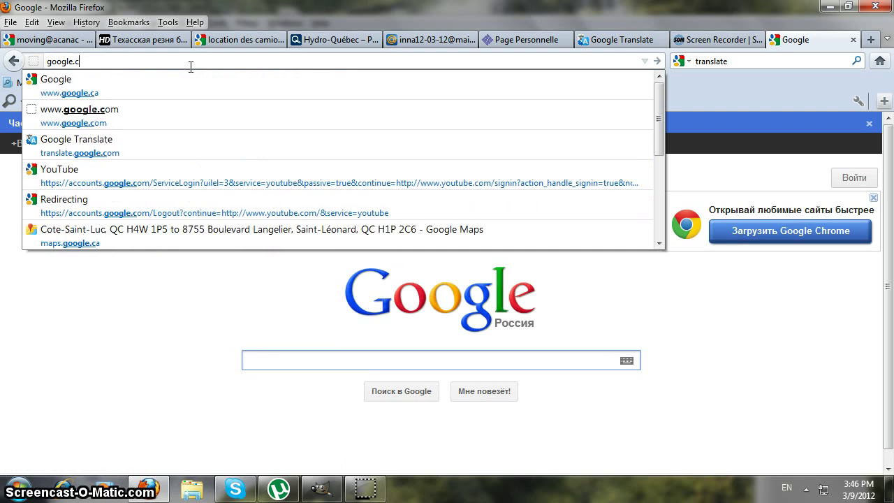
key(Return)
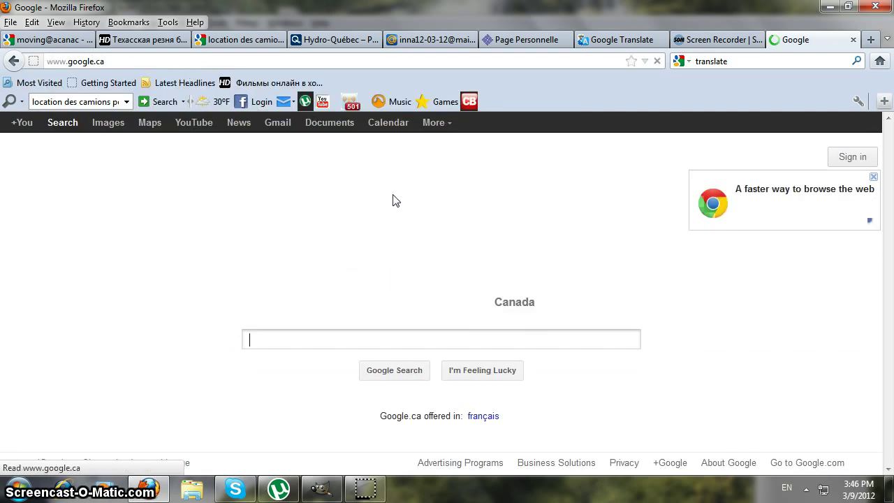
Step: Search Google Images for 'black demon eye' and scroll down the results
click(108, 123)
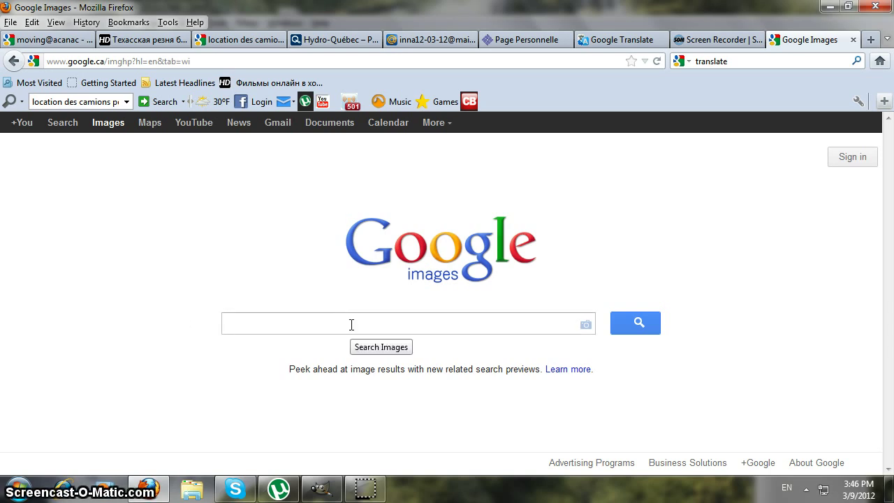
text(black)
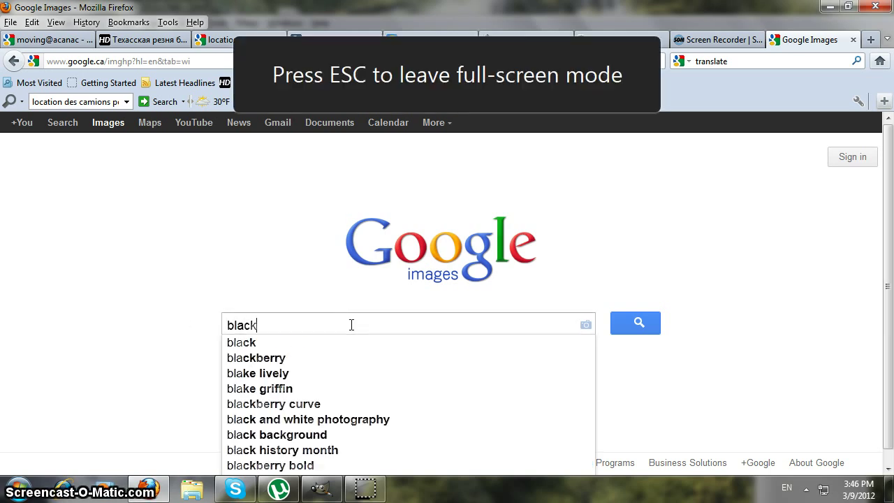
text( demon )
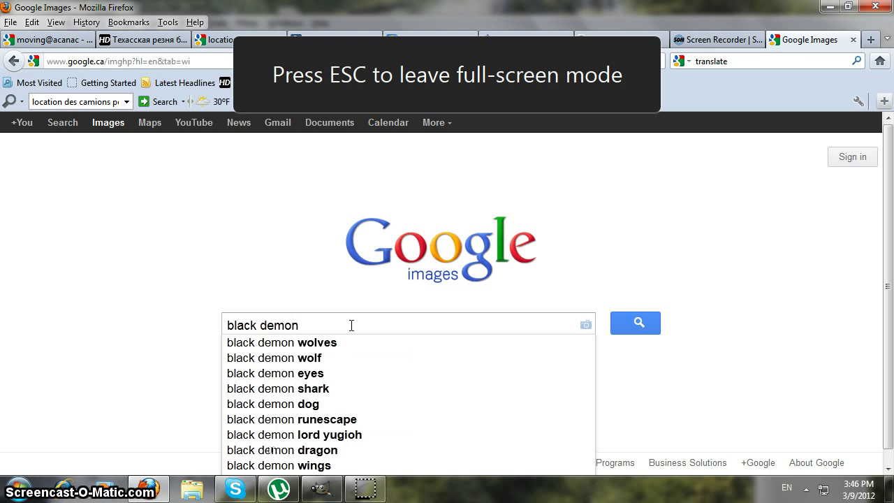
text(eye)
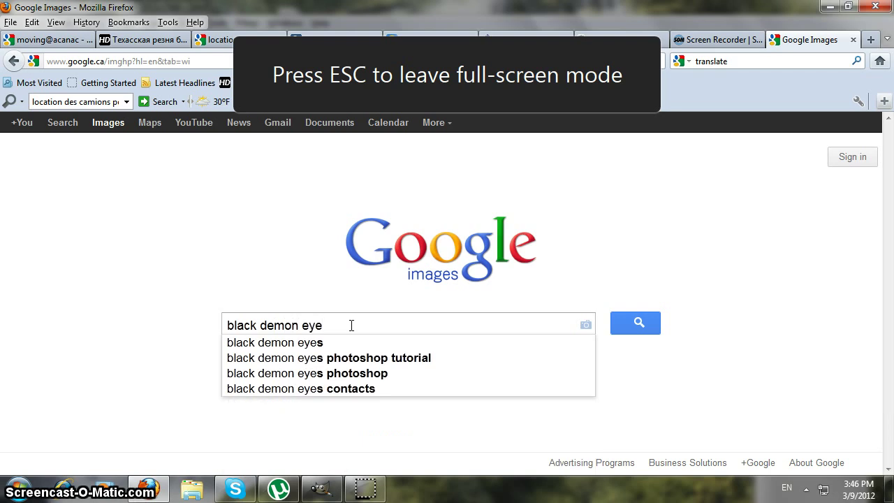
key(Return)
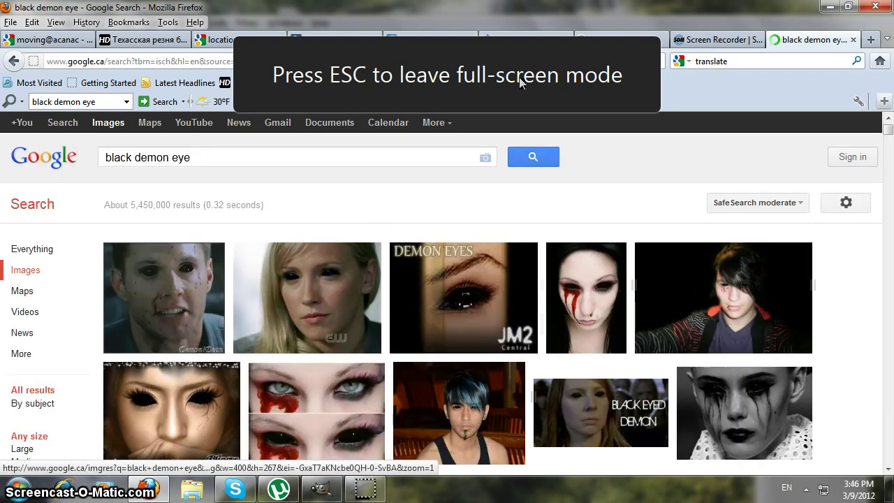
scroll(555, 246, down, 5)
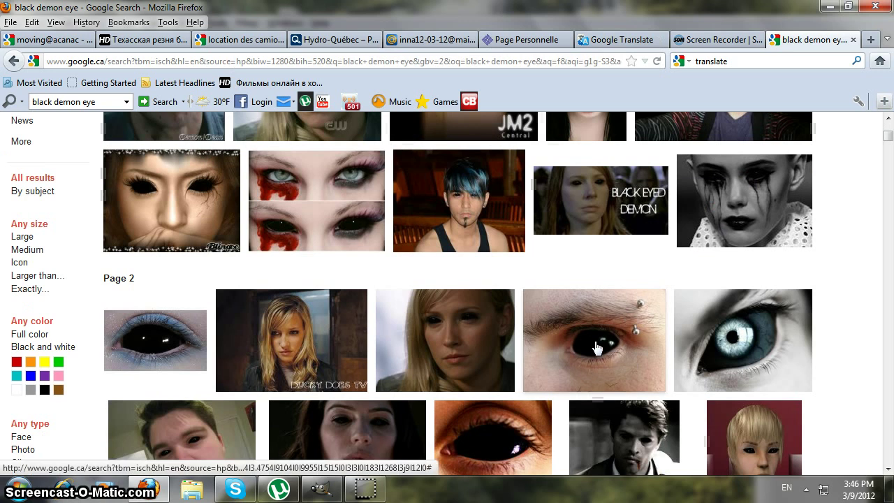
Step: Save the pierced black-eye picture as images.jpg into the Desktop's Rem folder
mouse_move(597, 349)
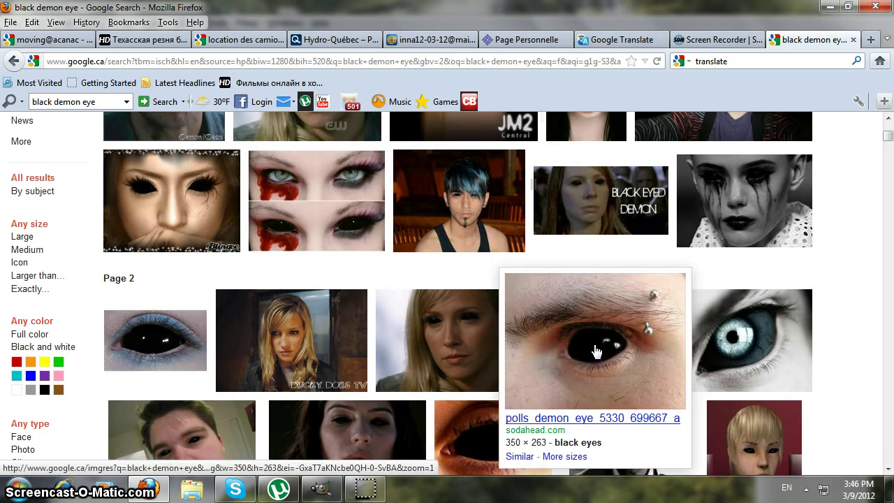
right_click(597, 351)
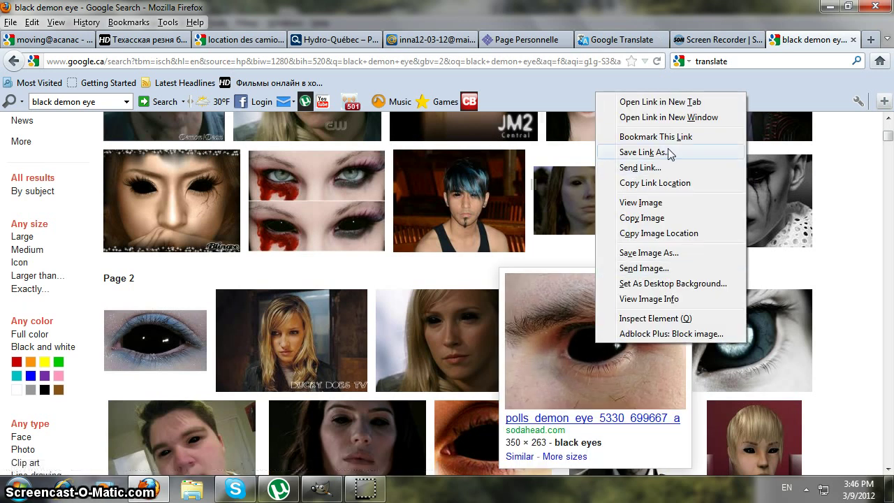
click(688, 253)
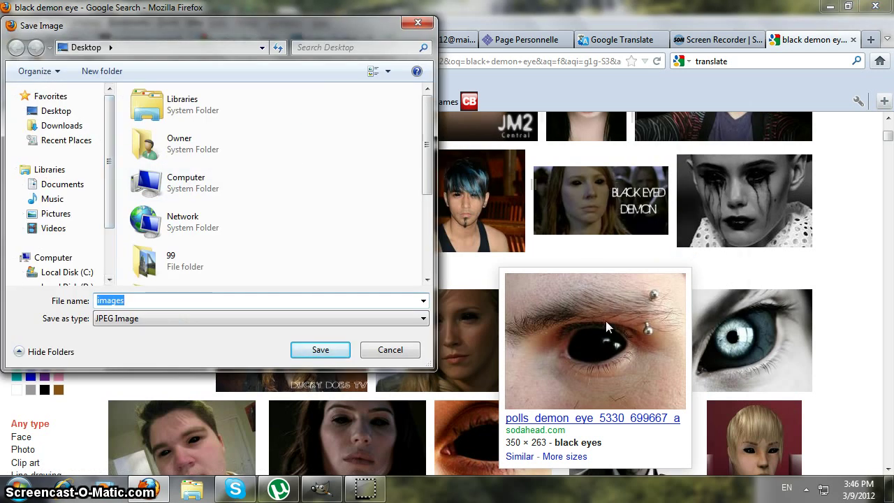
click(52, 116)
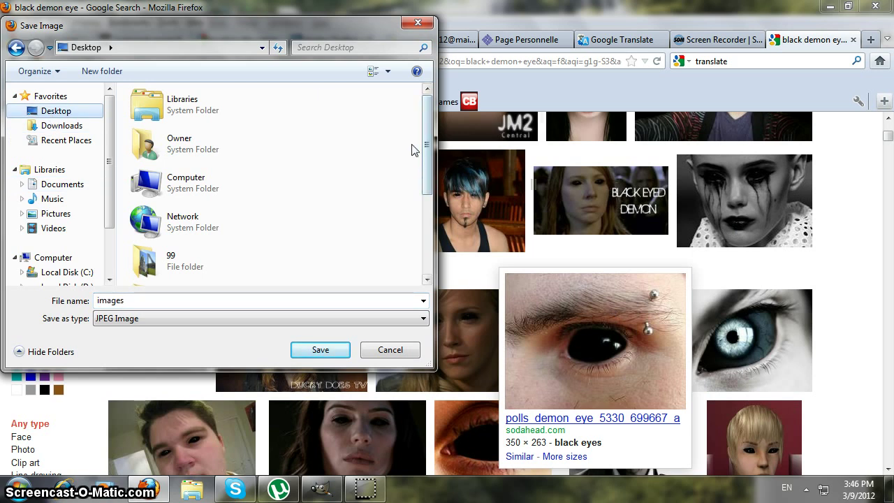
drag(425, 147, 421, 228)
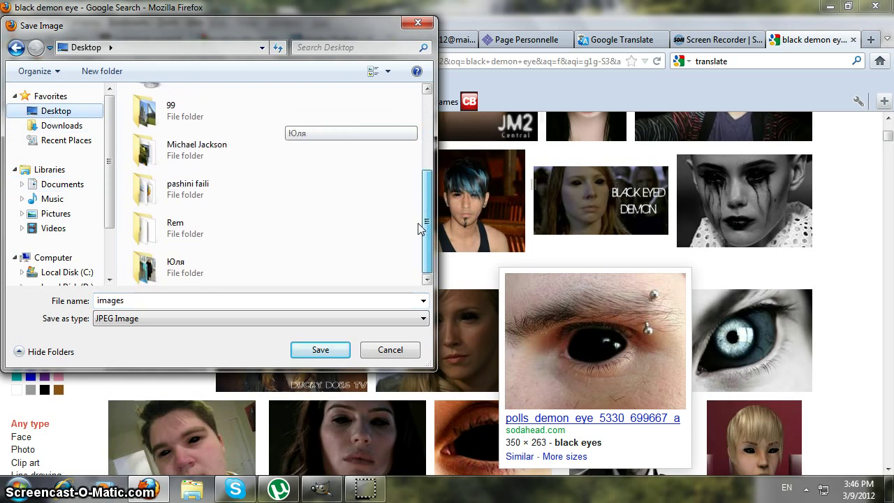
click(159, 243)
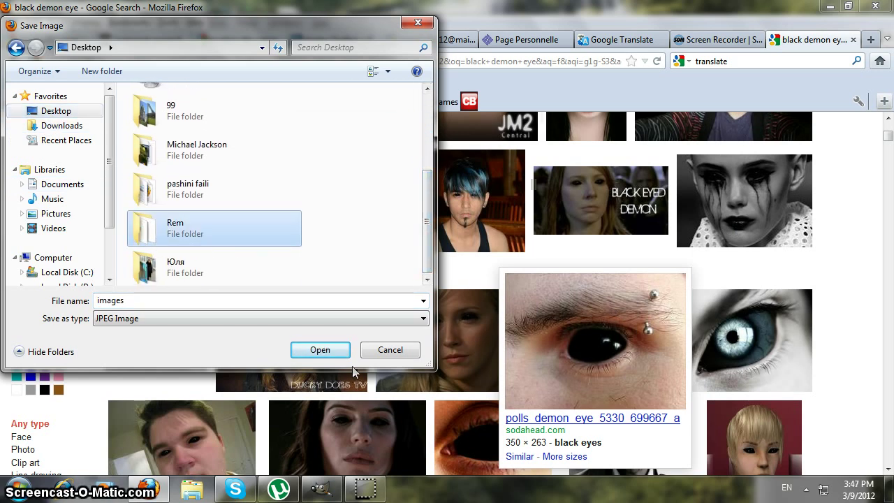
click(320, 350)
click(320, 350)
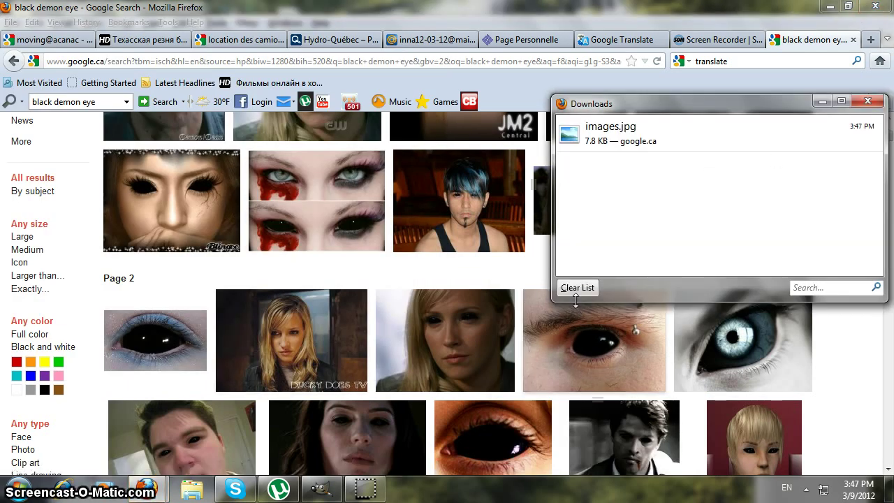
Step: Clear and close the Downloads list, then close the Google Images tab
click(577, 289)
click(867, 102)
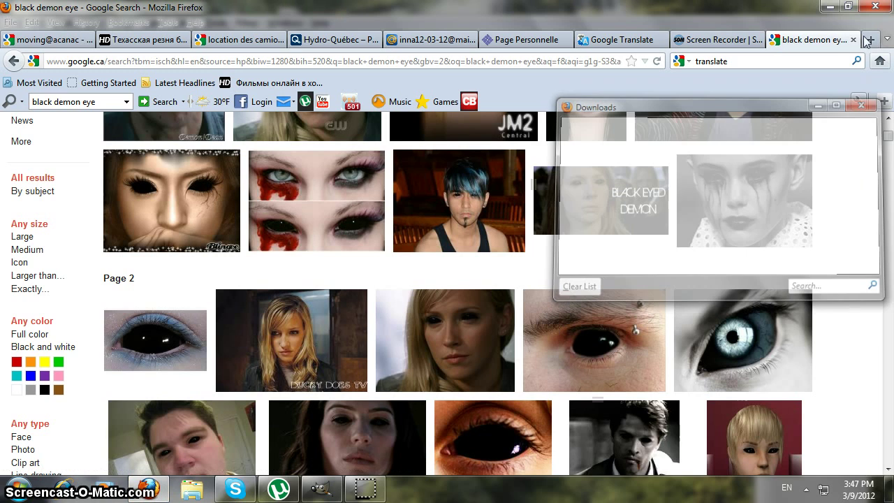
click(853, 40)
Step: Return to GIMP and browse the Open Image dialog to the Desktop's Rem folder
click(830, 7)
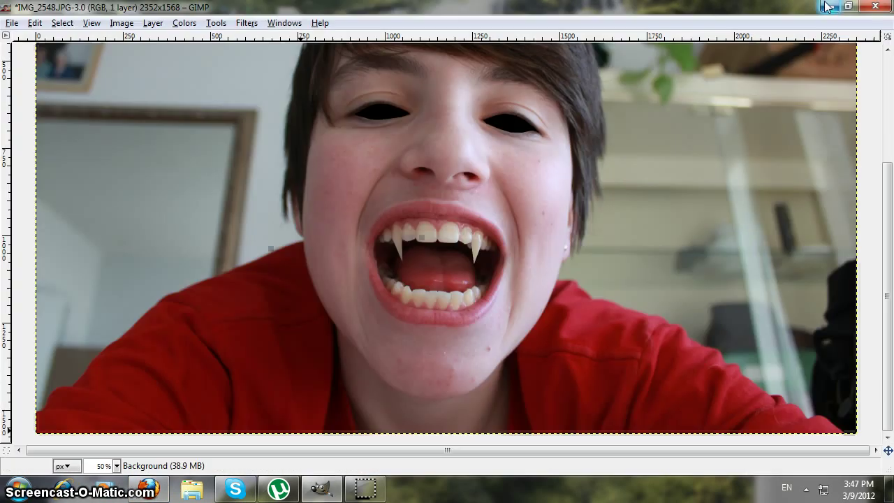
click(11, 23)
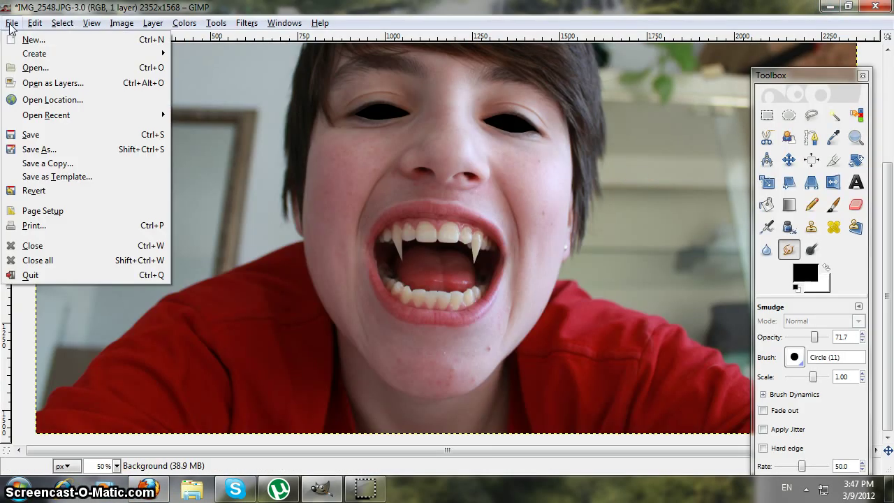
click(28, 67)
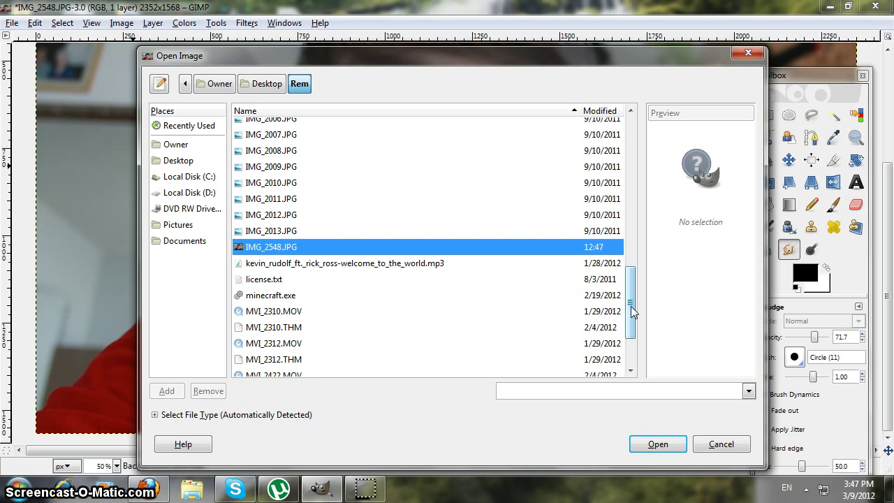
drag(631, 306, 631, 330)
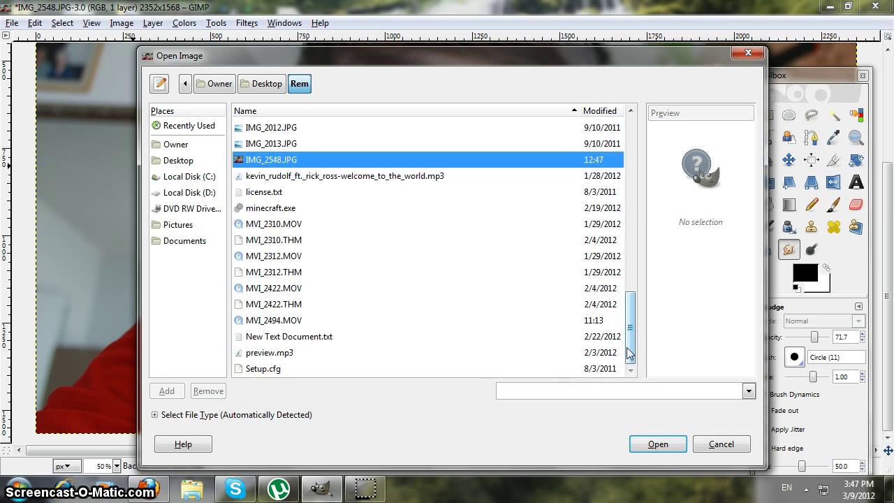
click(173, 162)
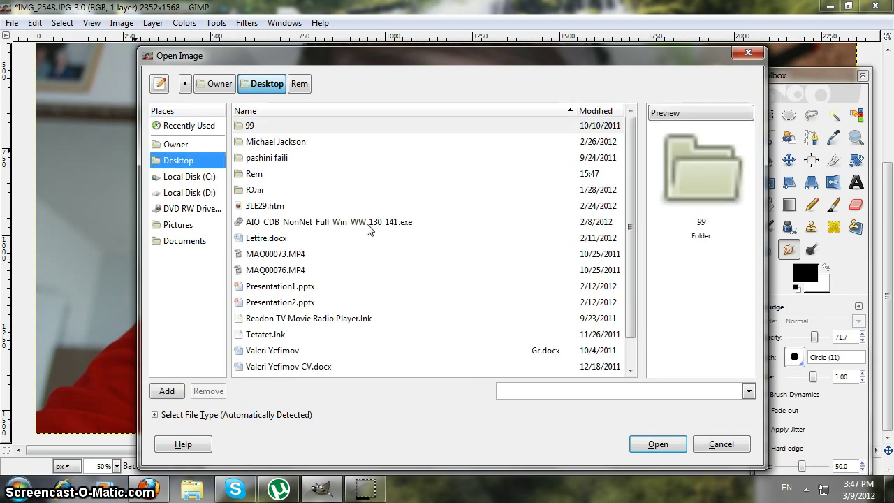
double_click(262, 175)
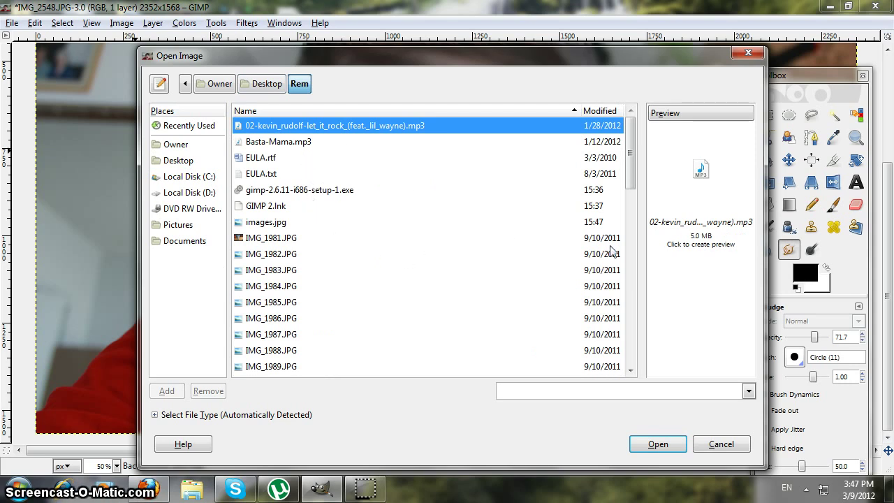
drag(625, 178, 630, 300)
Step: Select images.jpg in the Rem folder and open it in its own window
click(290, 317)
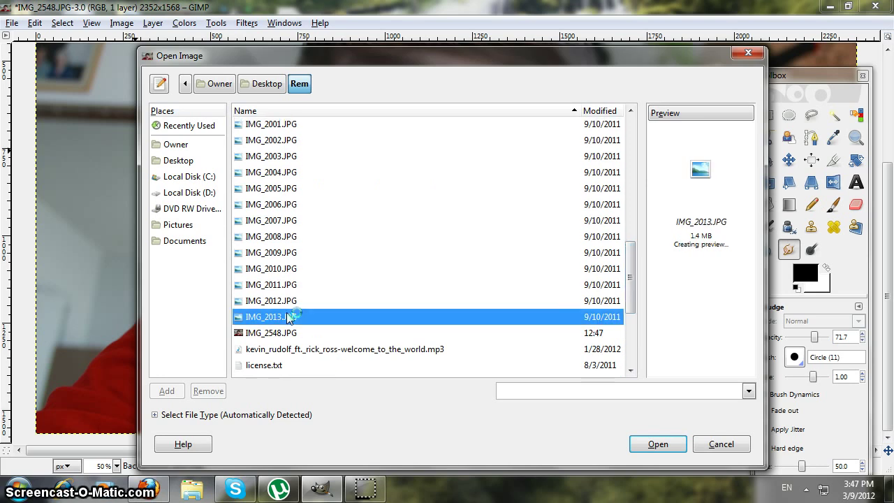
key(Up)
key(Up)
key(Up)
key(Up)
key(Up)
key(Up)
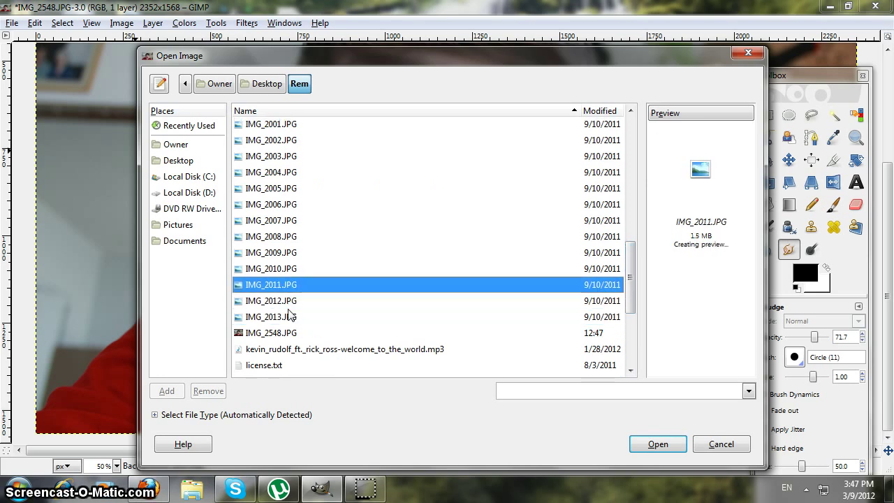
key(Up)
key(Up)
key(Up)
key(Up)
key(Up)
key(Up)
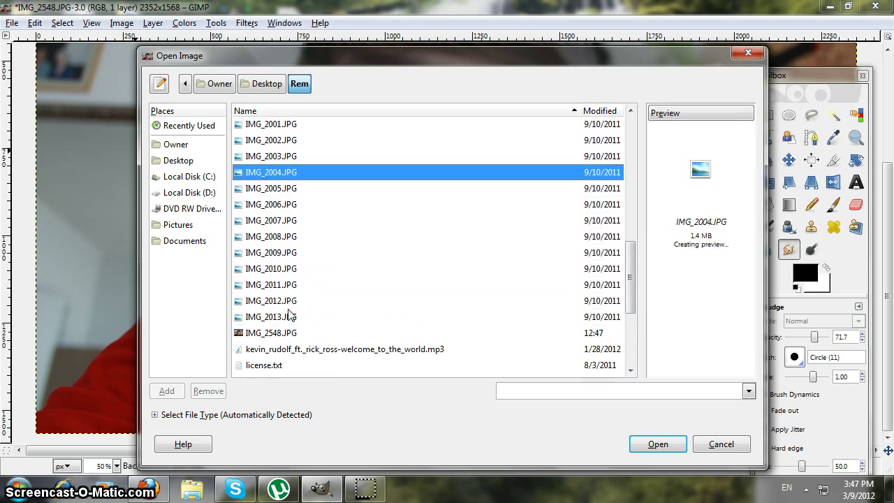
key(Up)
key(Up)
key(Up)
key(Up)
key(Up)
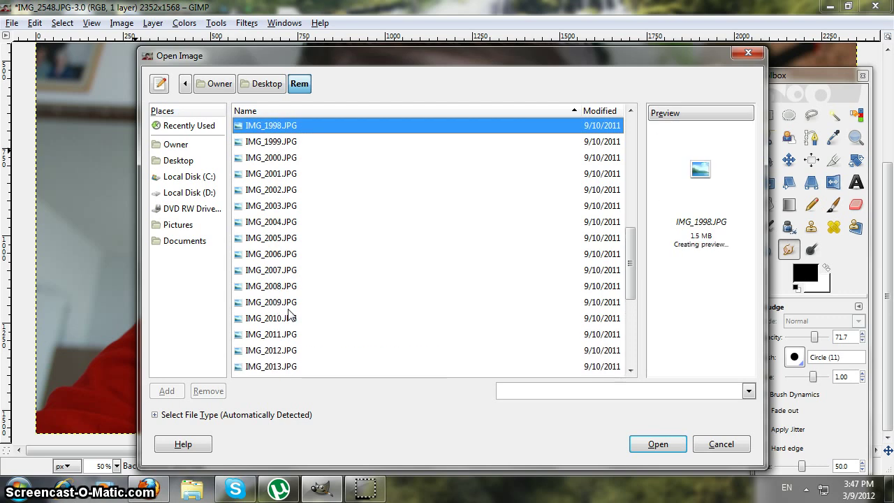
key(Up)
key(Up)
key(Up)
key(Up)
key(Up)
key(Up)
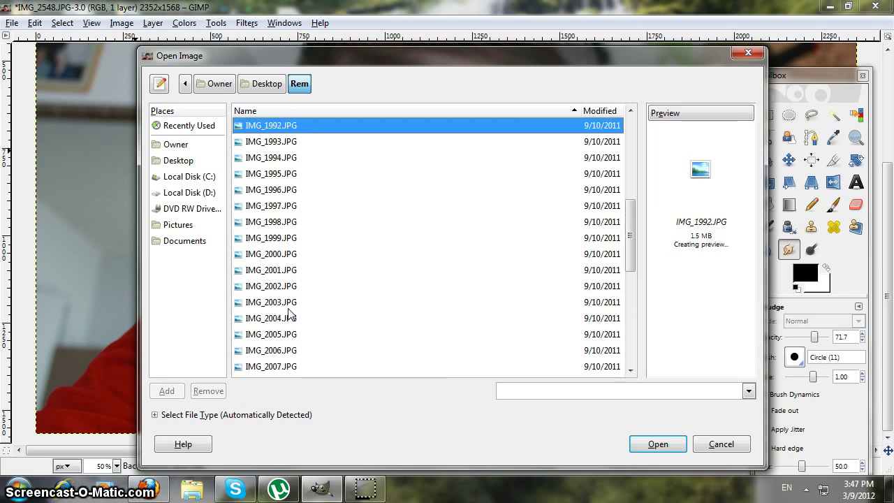
key(Up)
key(Up)
key(Up)
key(Up)
key(Up)
key(Up)
key(Up)
key(Up)
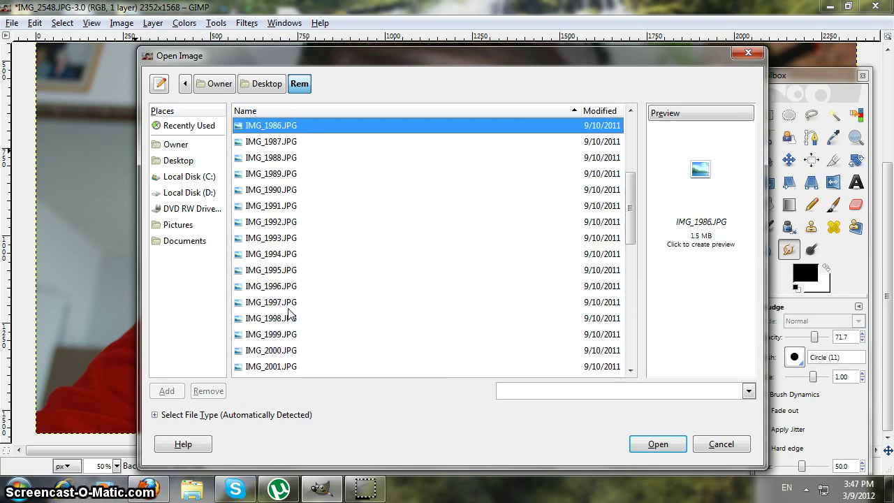
key(Up)
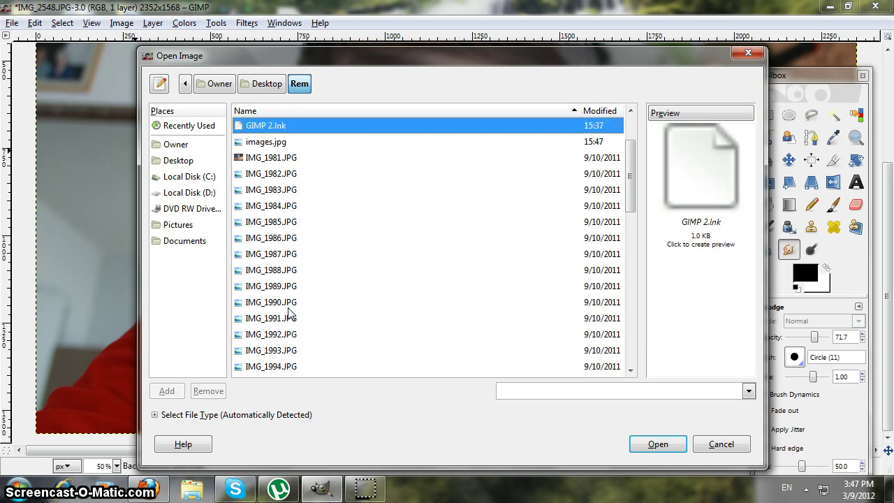
key(Down)
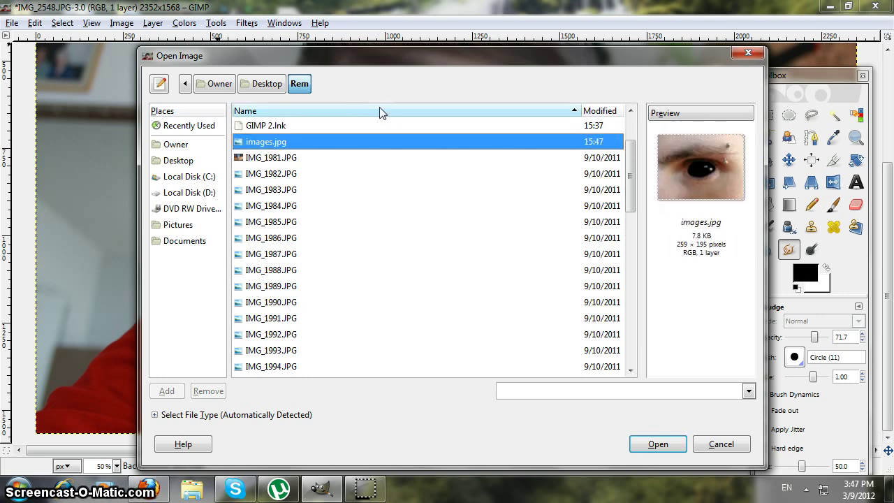
click(653, 447)
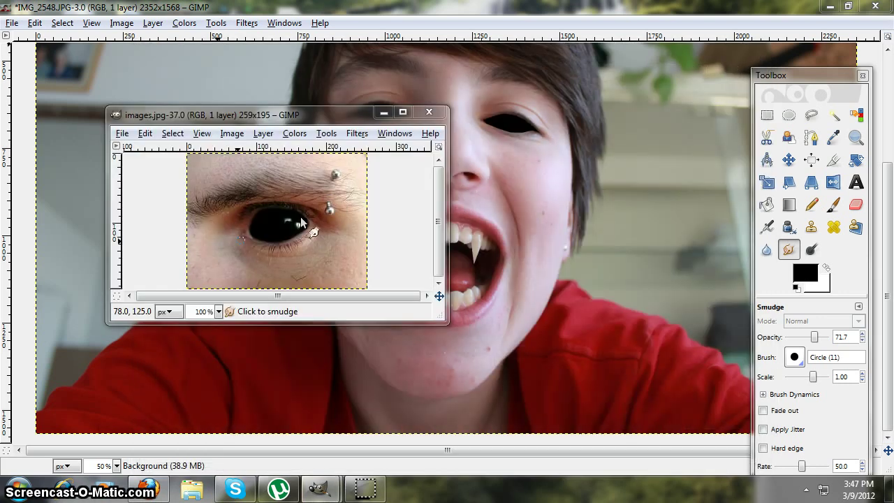
Step: Zoom images.jpg to 400% and lasso the eye's two glossy highlights with Free Select
click(219, 311)
click(209, 347)
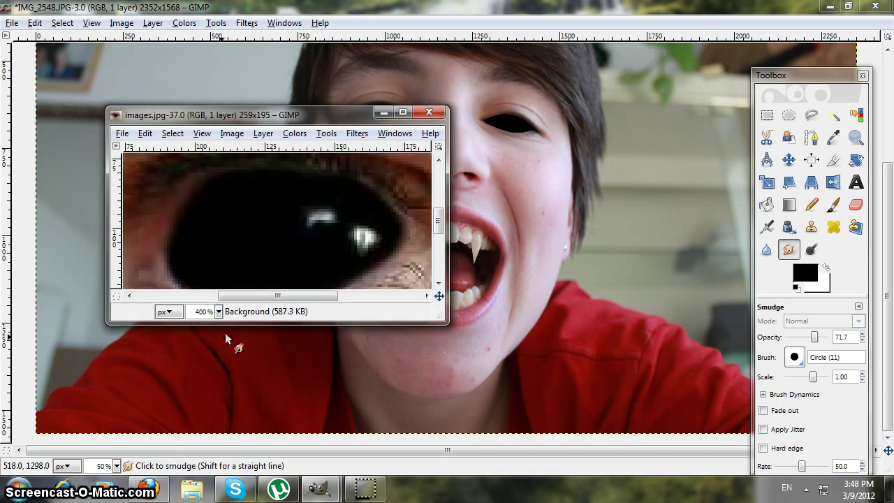
click(814, 116)
click(280, 201)
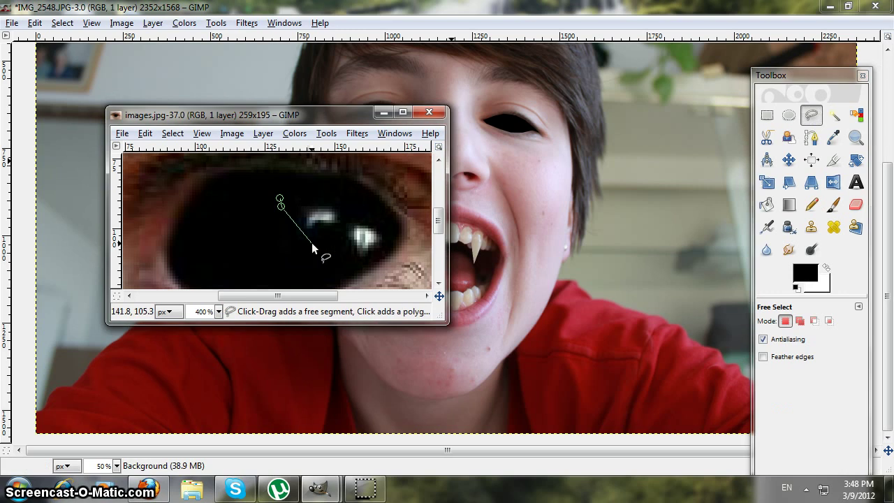
key(Escape)
click(322, 247)
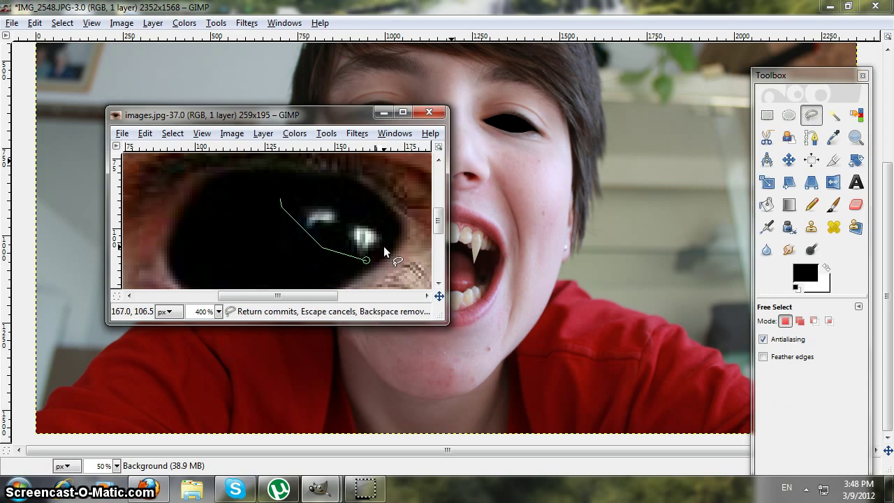
click(384, 246)
click(388, 213)
click(330, 185)
click(280, 201)
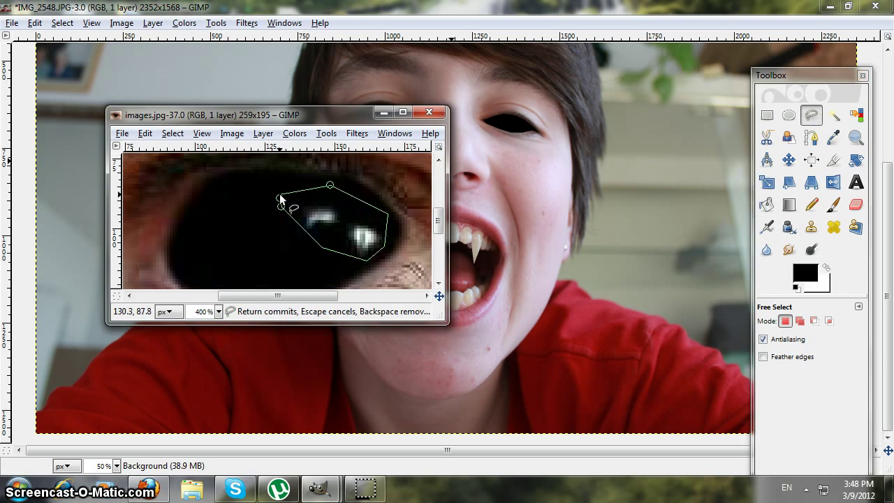
click(343, 209)
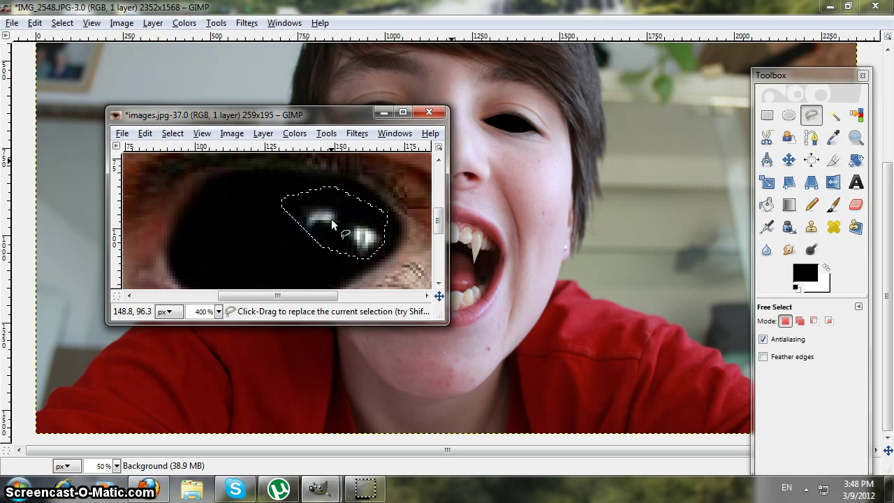
Step: Copy the selected highlights with Edit > Copy and close the images.jpg window
right_click(332, 219)
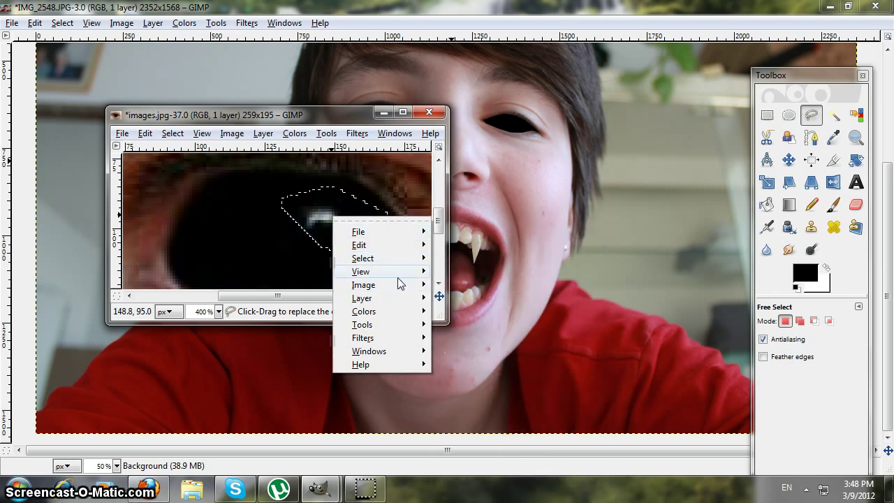
mouse_move(399, 245)
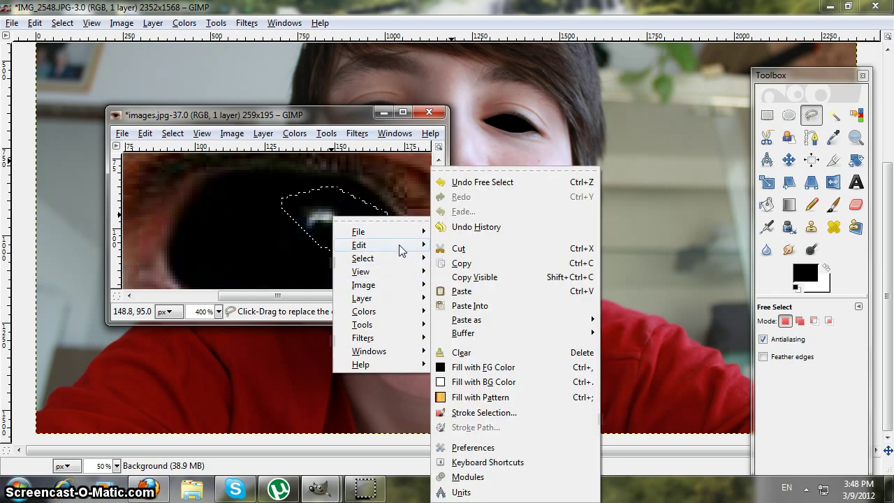
click(479, 262)
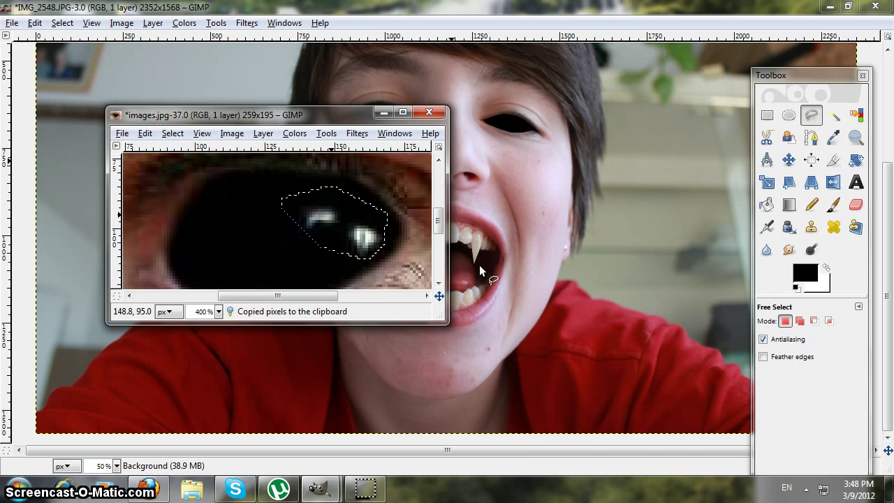
click(429, 112)
Step: Discard images.jpg unsaved, then zoom the portrait to 400% on the right black eye
click(287, 280)
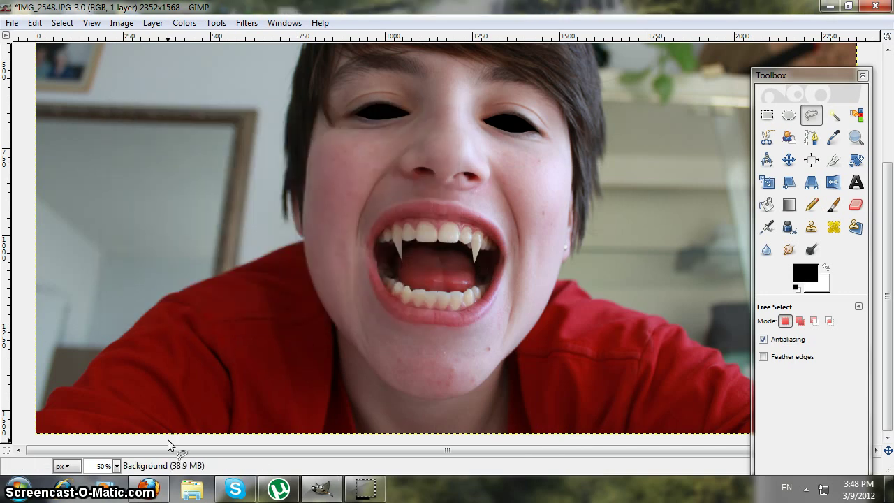
click(117, 467)
click(112, 353)
drag(887, 300, 888, 213)
drag(463, 449, 550, 451)
drag(888, 213, 889, 232)
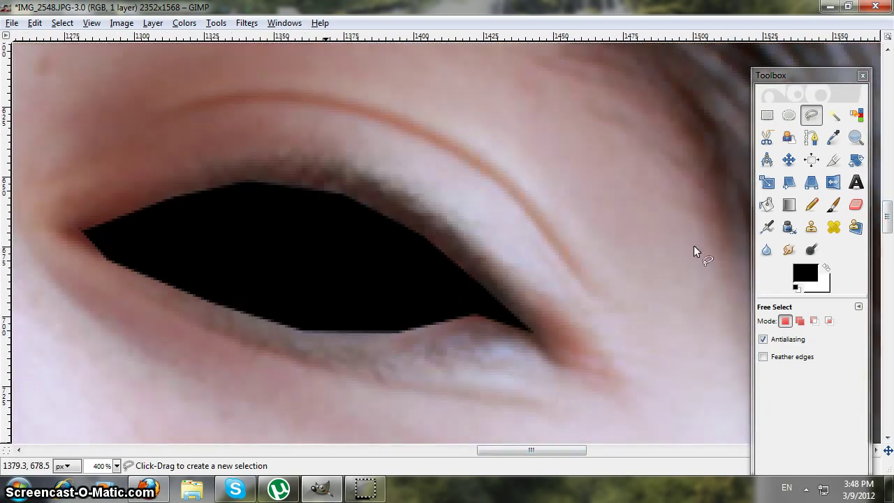
Step: Paste the highlights, move them to the middle of the black eye, and anchor them
right_click(326, 250)
mouse_move(363, 279)
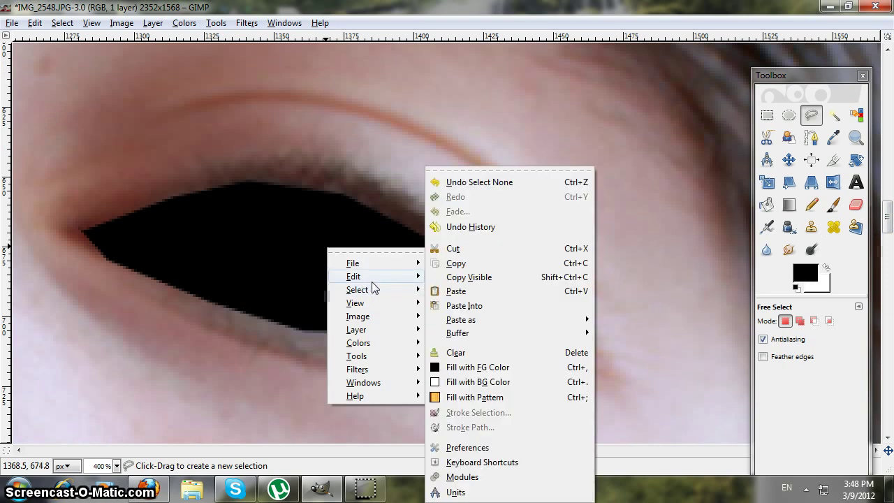
click(508, 290)
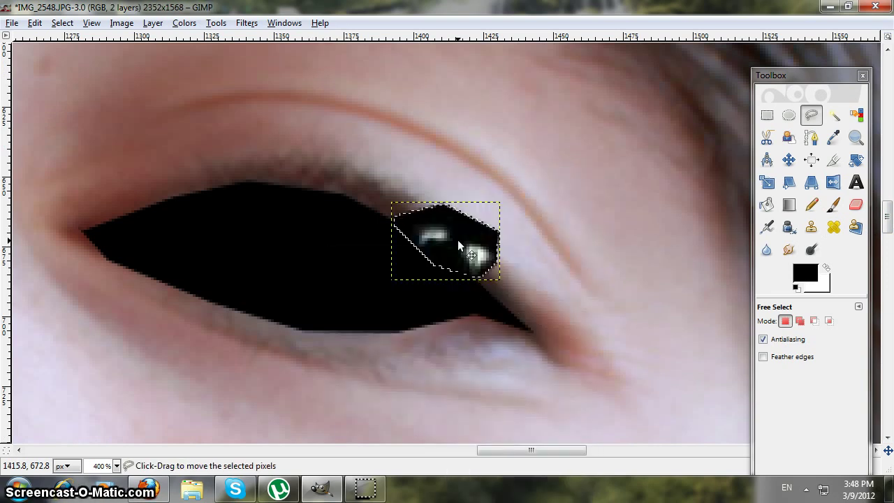
drag(452, 236, 382, 253)
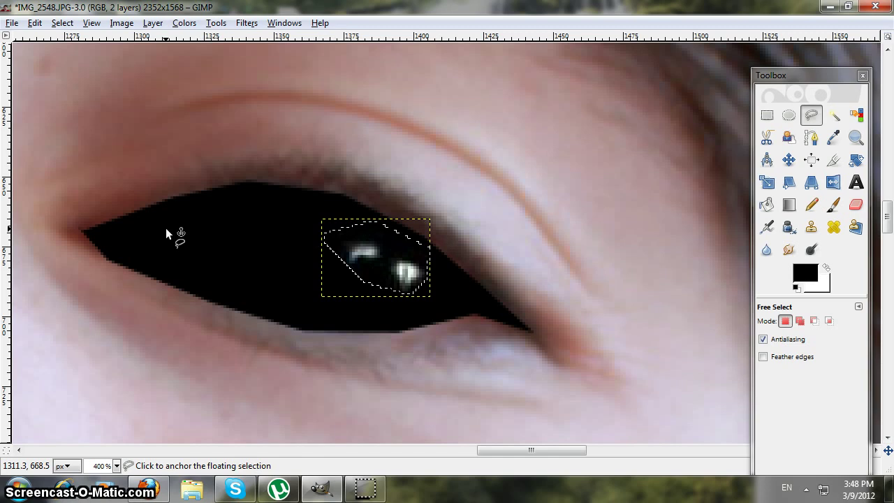
click(212, 237)
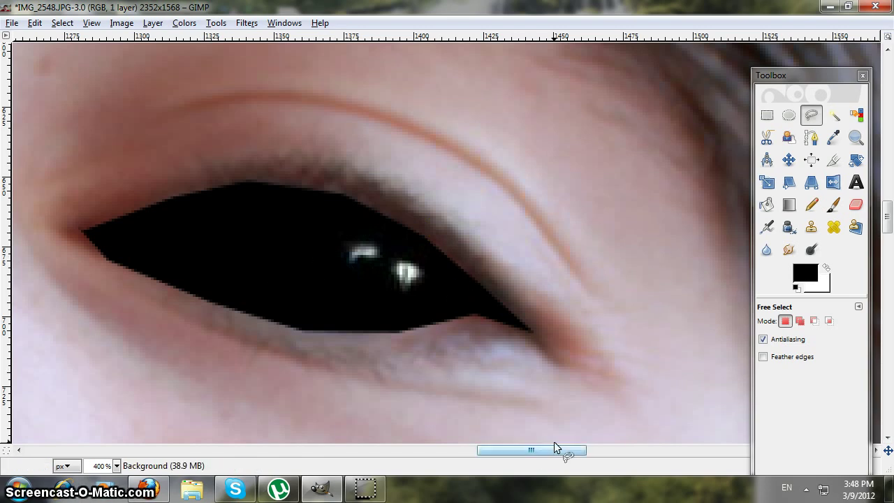
Step: Paste the copied highlights into the left black eye and shift them left
drag(543, 457, 398, 453)
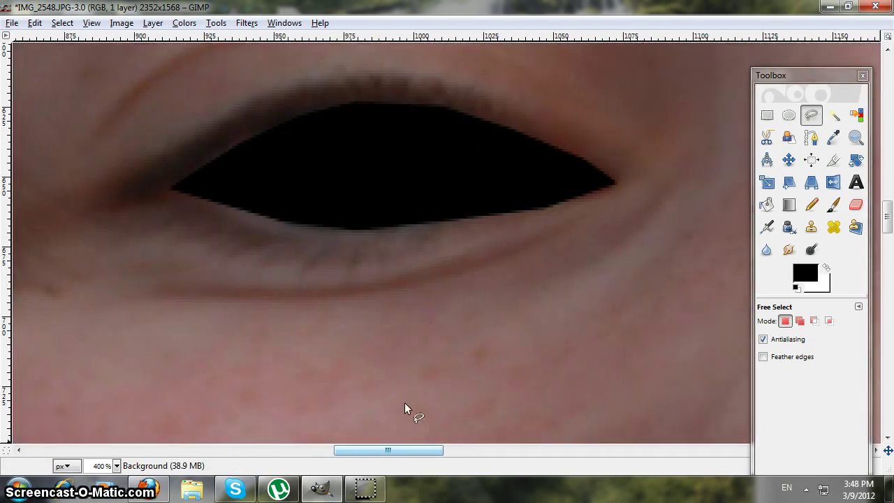
drag(888, 213, 889, 207)
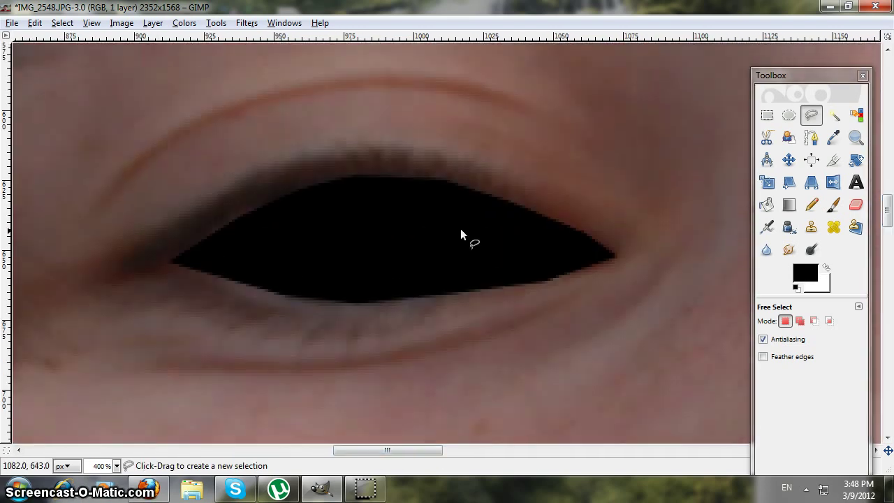
right_click(331, 243)
mouse_move(382, 266)
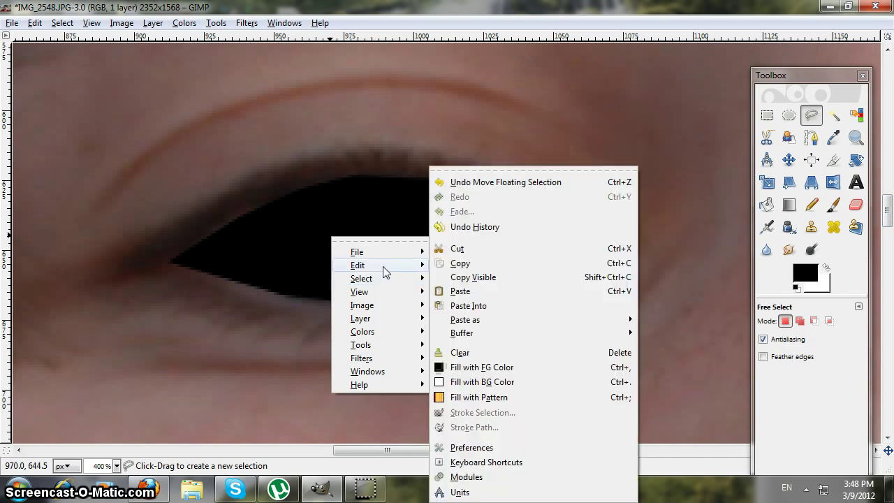
click(470, 293)
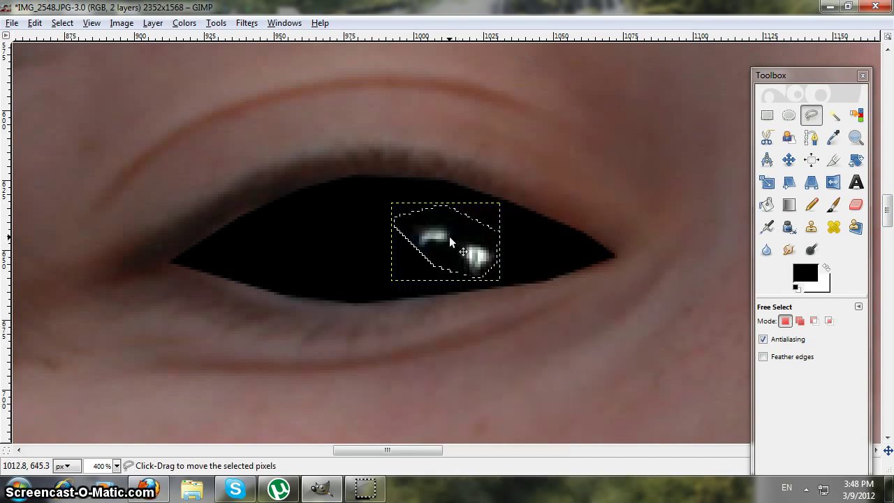
drag(449, 236, 327, 234)
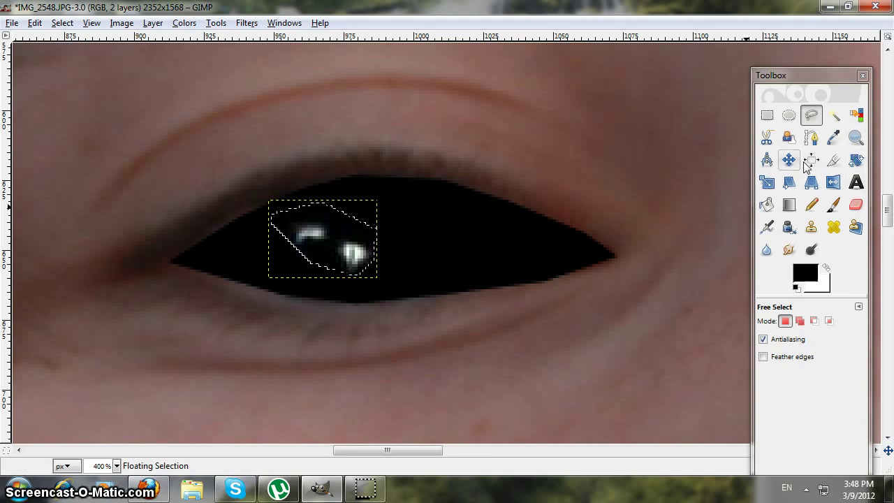
Step: Rotate the highlights -38.85°, nudge them into the eye's upper-left, and anchor them
click(856, 161)
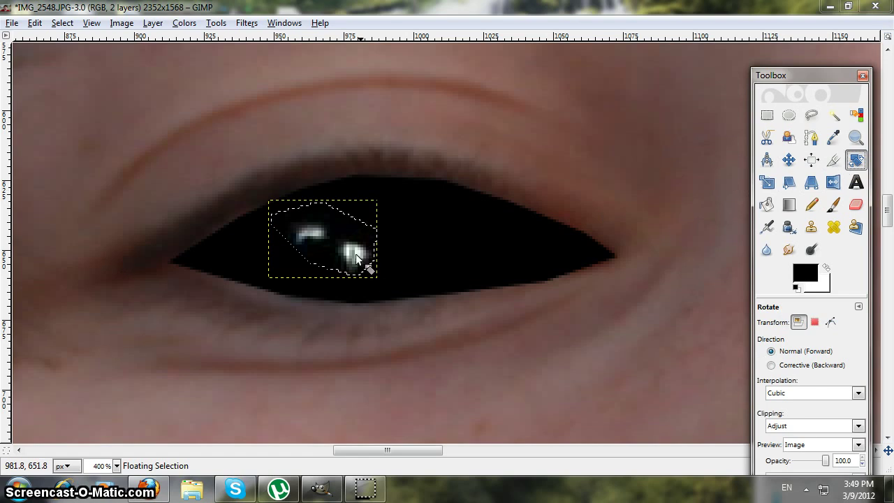
drag(356, 258, 379, 239)
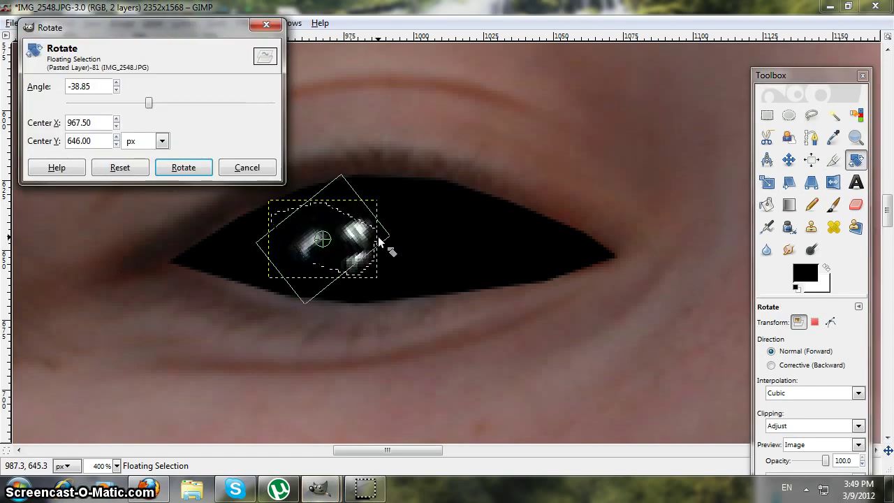
click(185, 167)
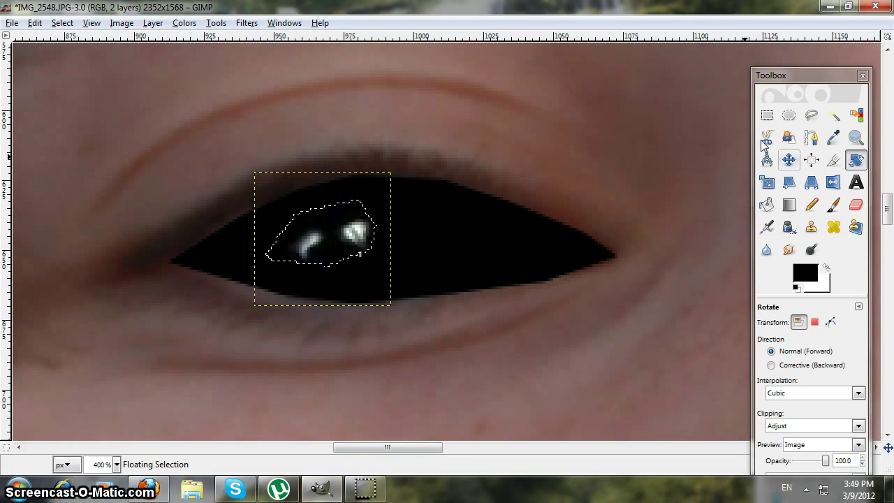
click(789, 162)
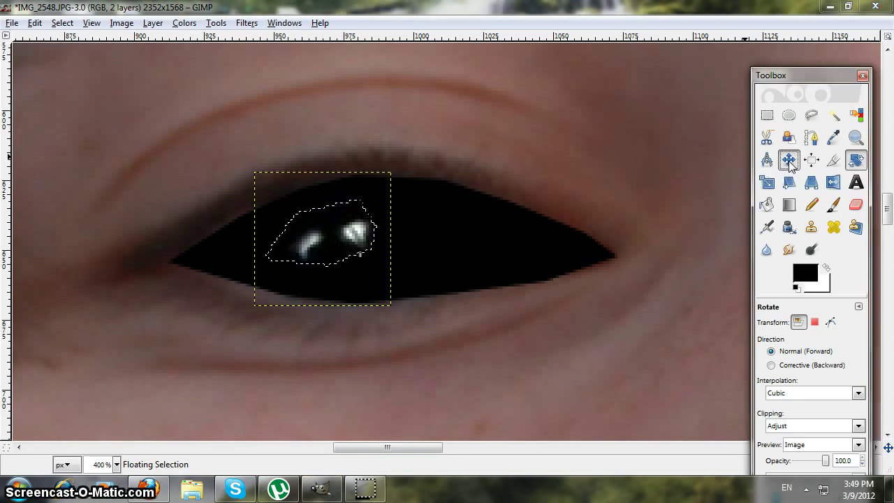
drag(324, 231, 287, 219)
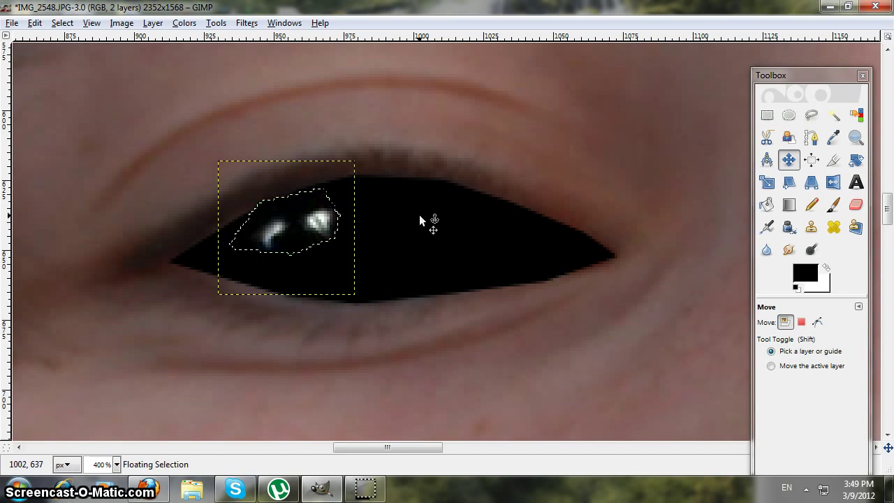
click(466, 227)
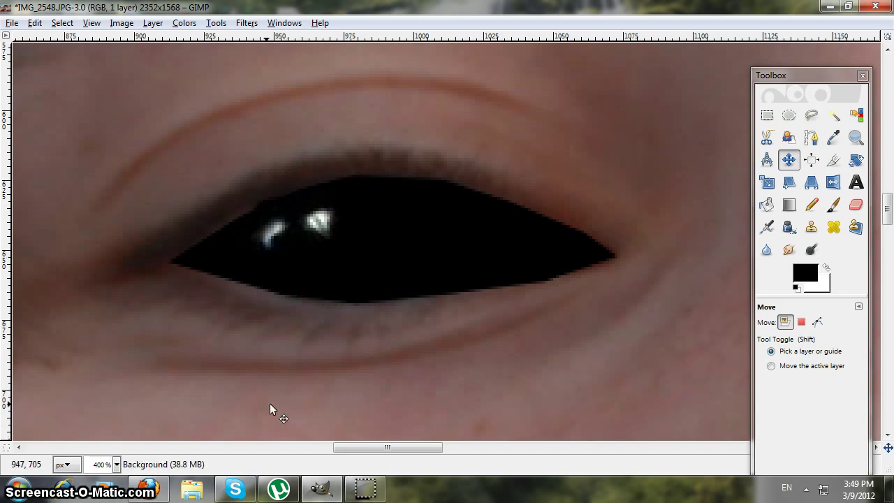
click(117, 464)
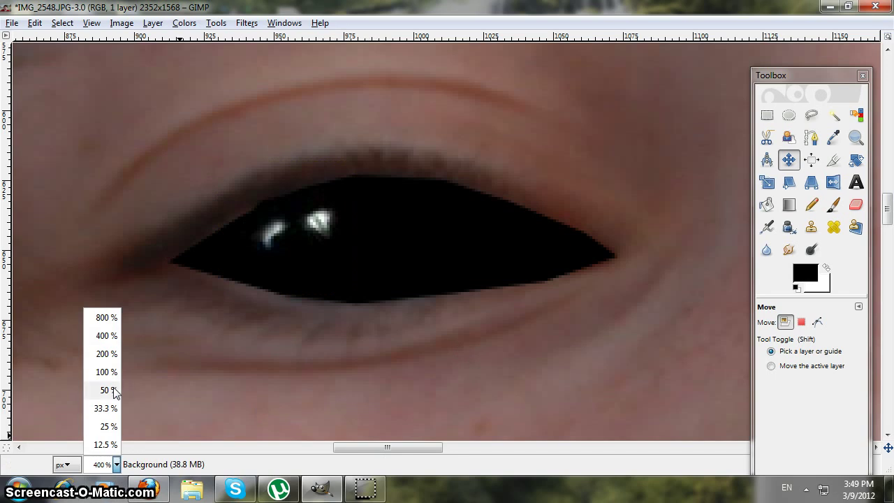